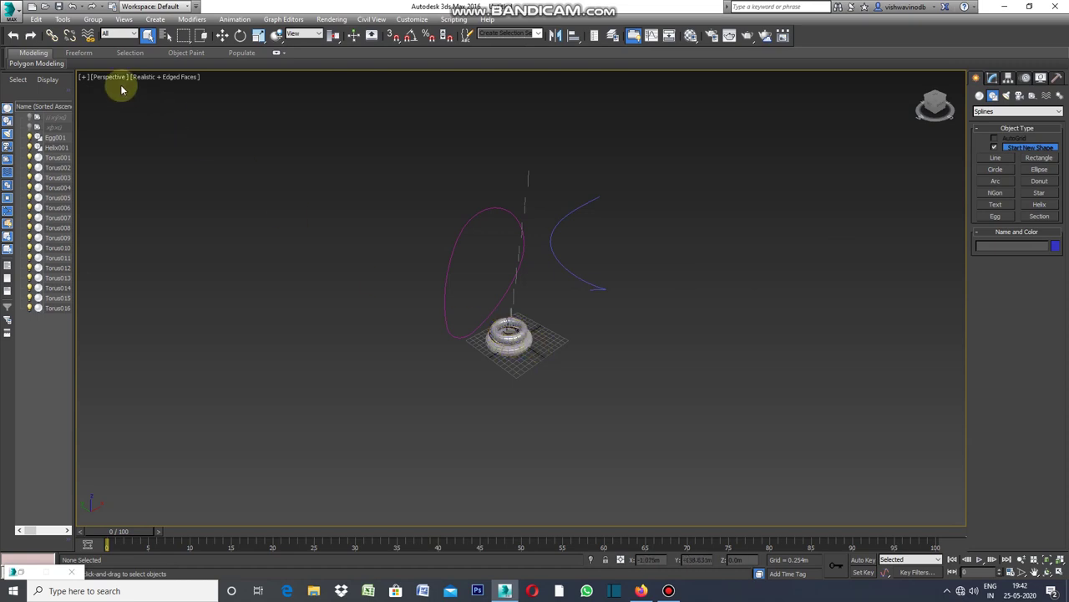
- Select the Torus001/Torus002 pair on the grid and open the Tools menu
click(528, 339)
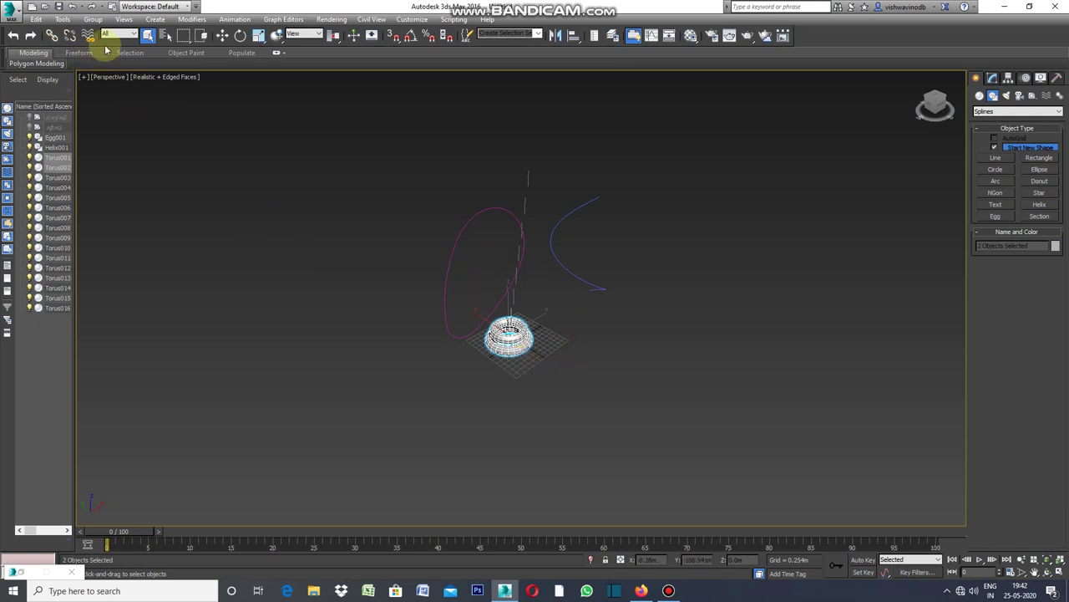
click(65, 19)
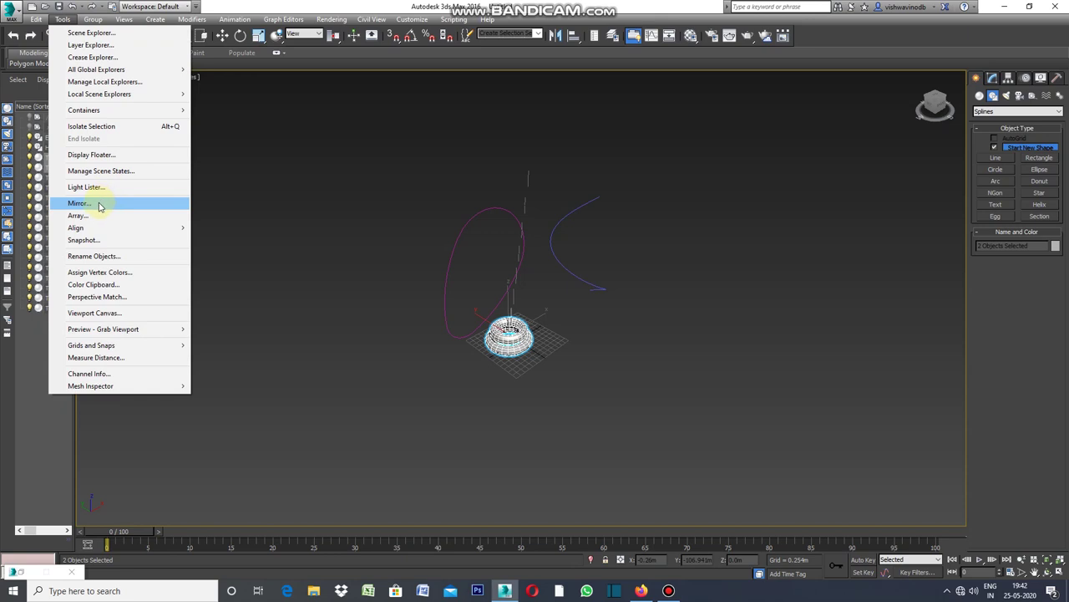
mouse_move(76, 227)
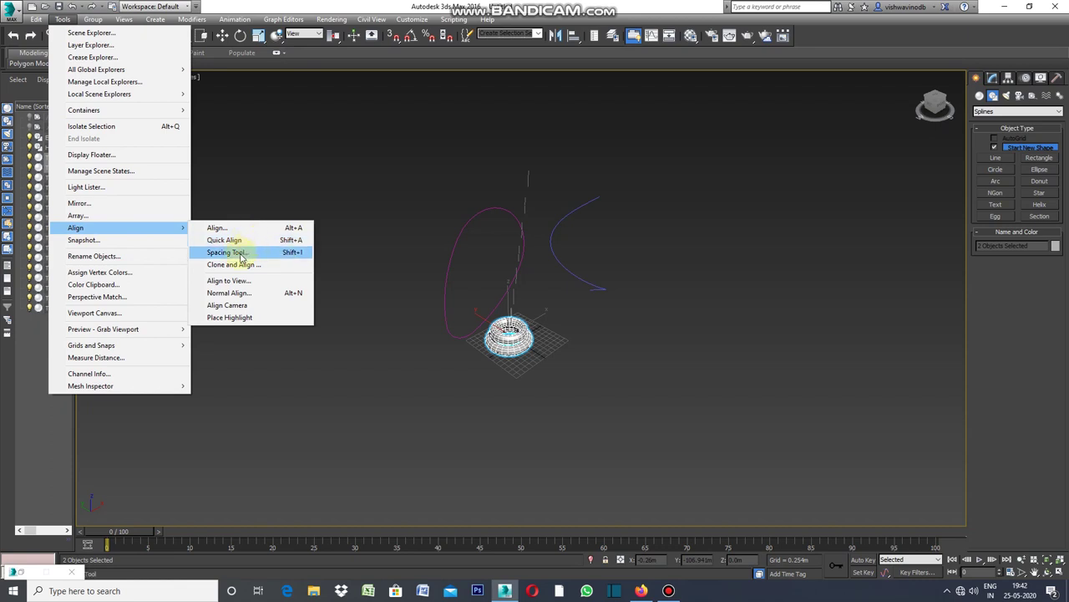
- Open the Spacing Tool and set its Count to 20
click(241, 253)
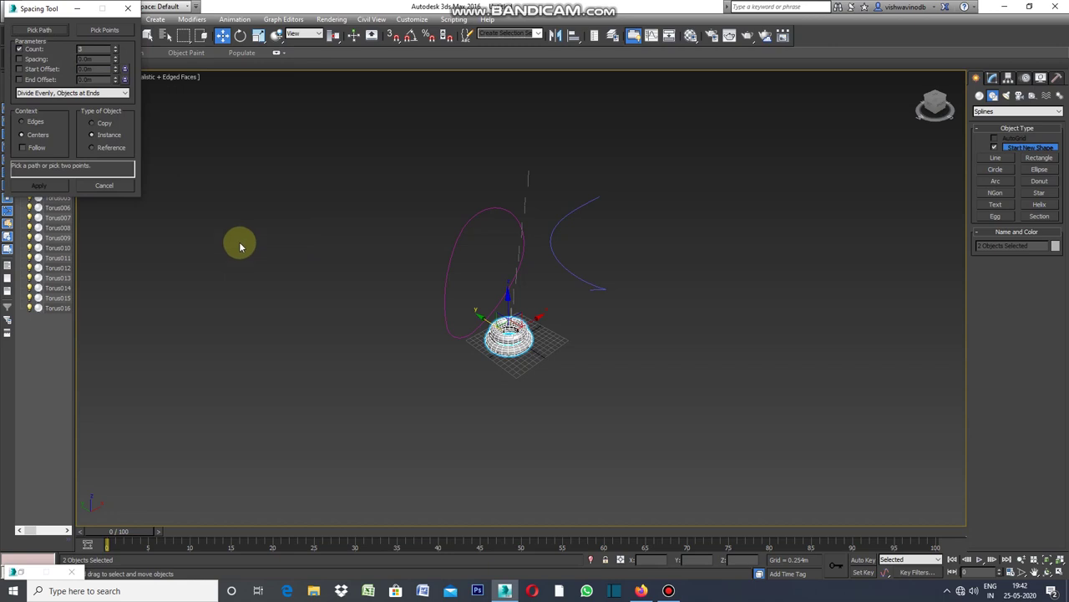
mouse_move(72, 10)
mouse_down()
mouse_move(96, 81)
mouse_move(179, 121)
mouse_up()
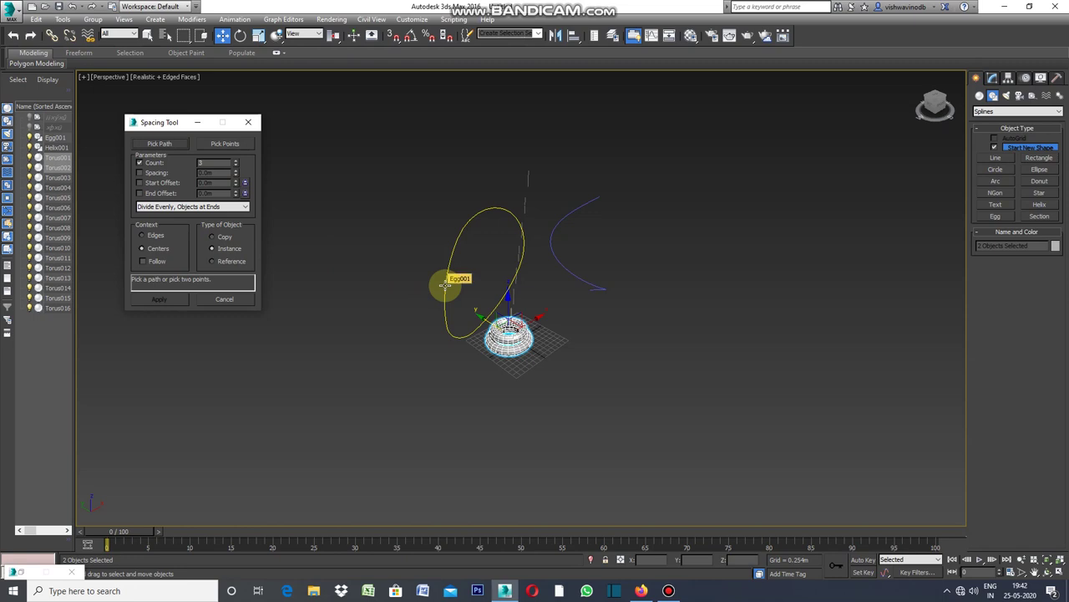
click(576, 276)
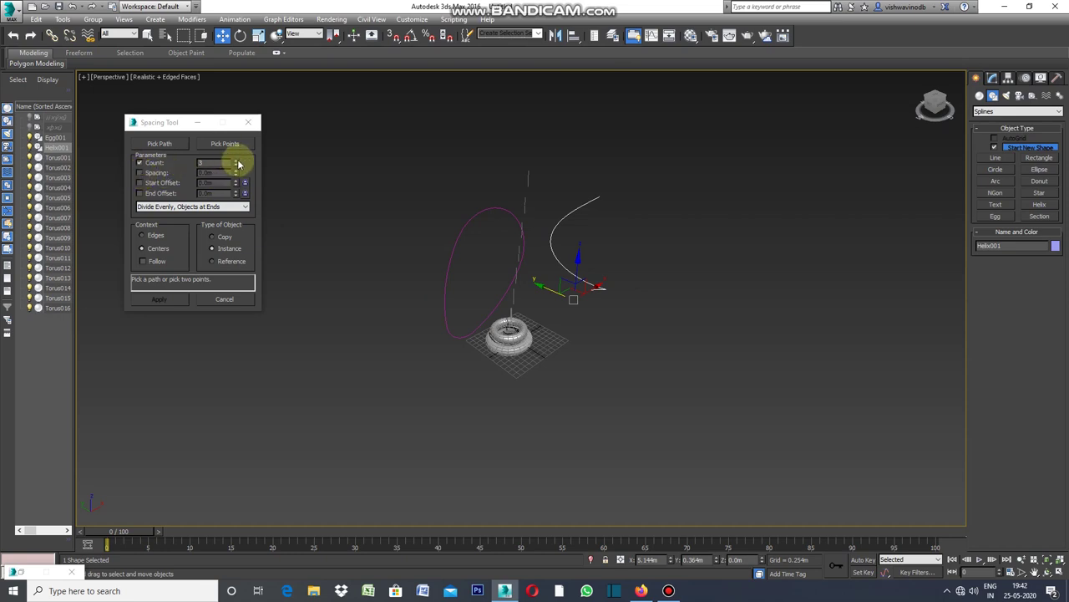
click(207, 162)
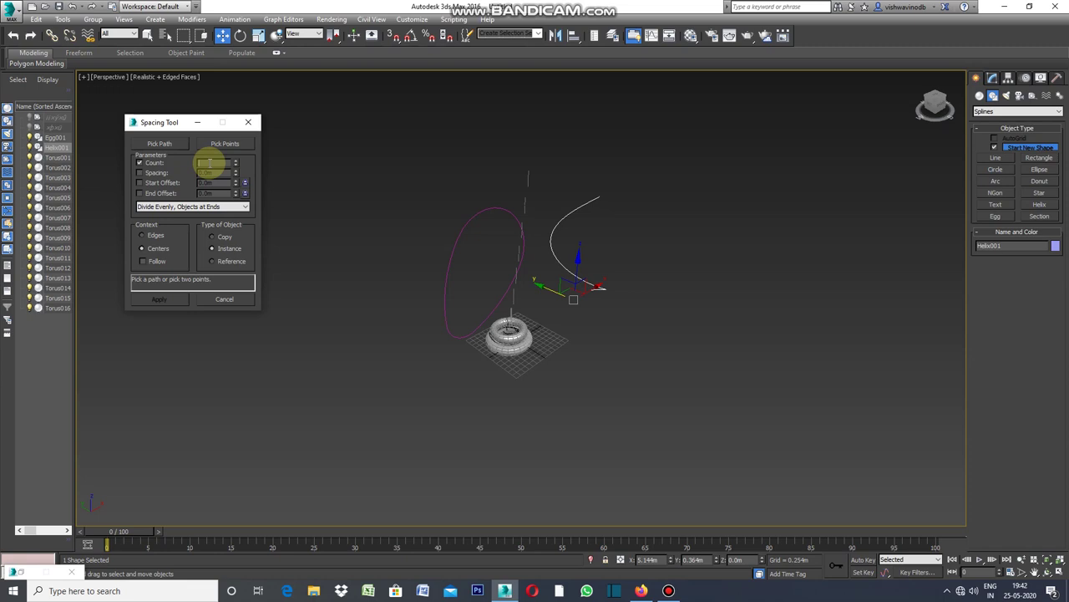
text(20)
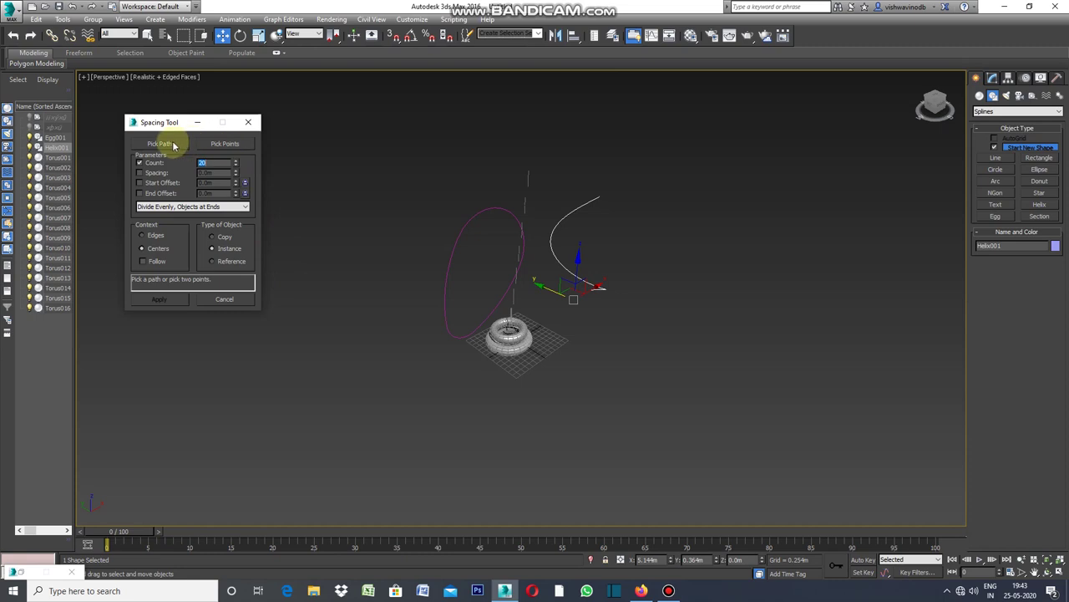
- Reselect the torus pair and start picking a path for the copies
click(479, 373)
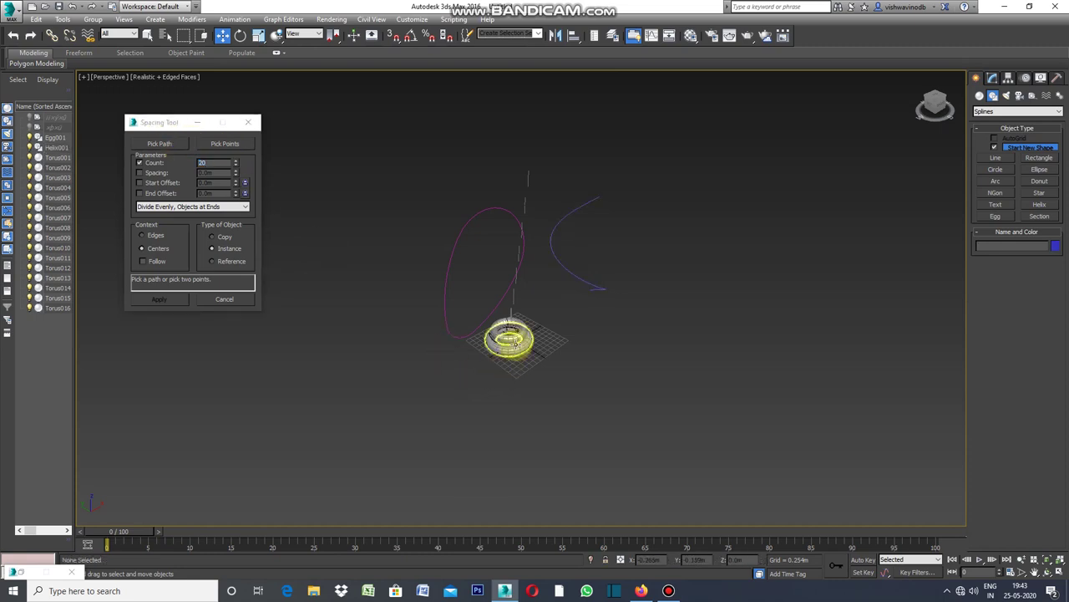
click(511, 346)
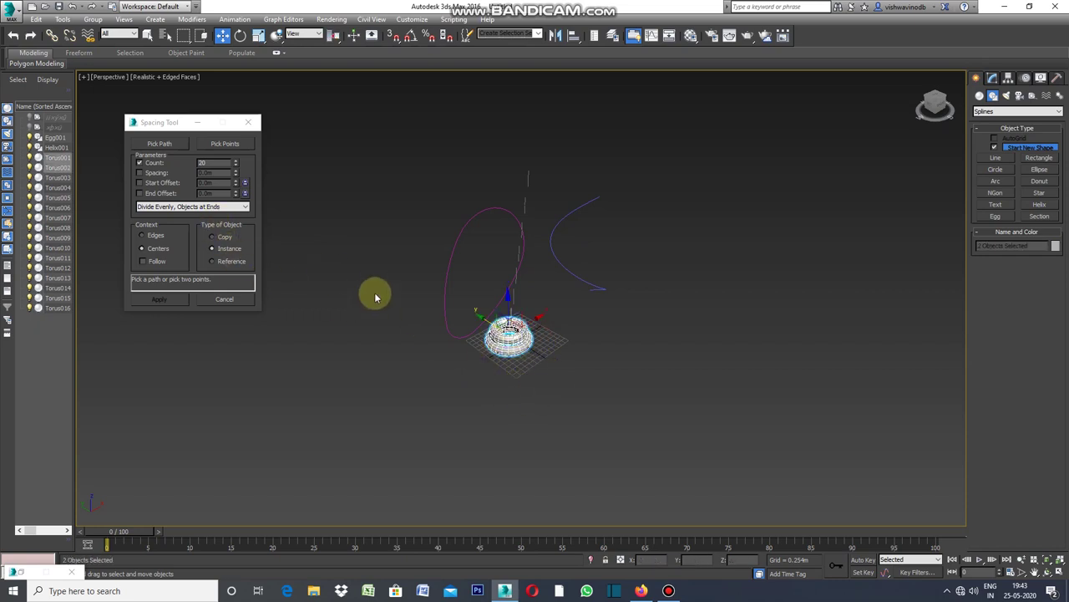
click(167, 146)
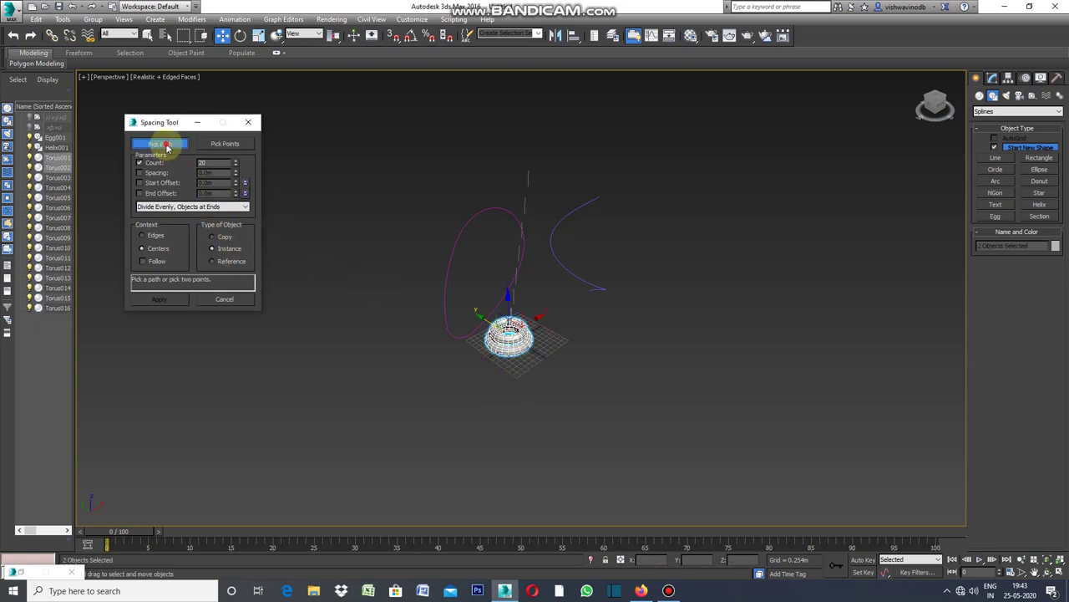
- Try spacing the tori along the helix, then undo that first attempt
click(589, 280)
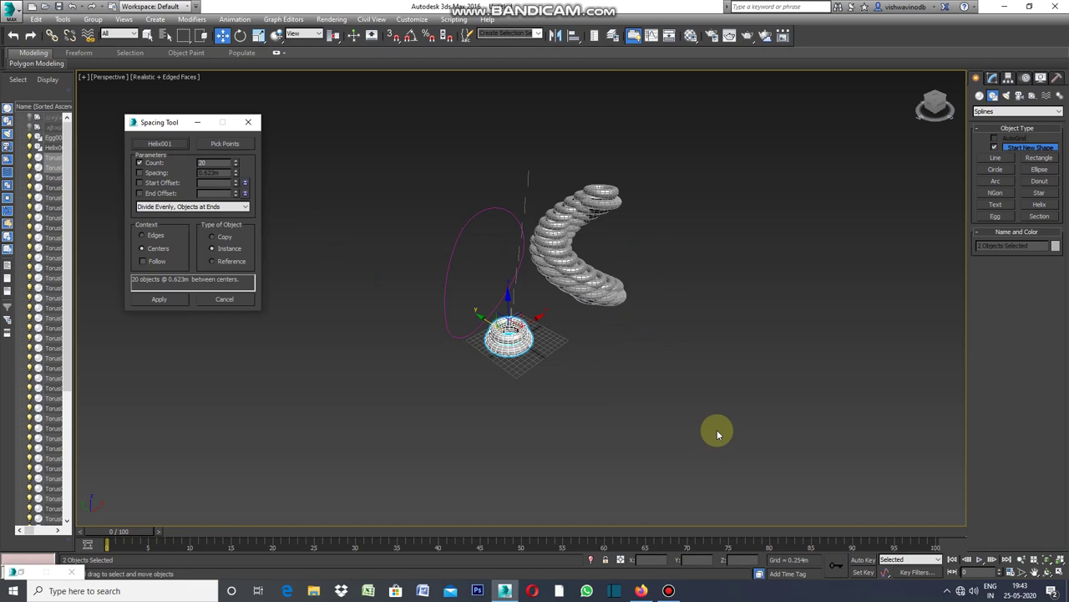
key(ctrl+z)
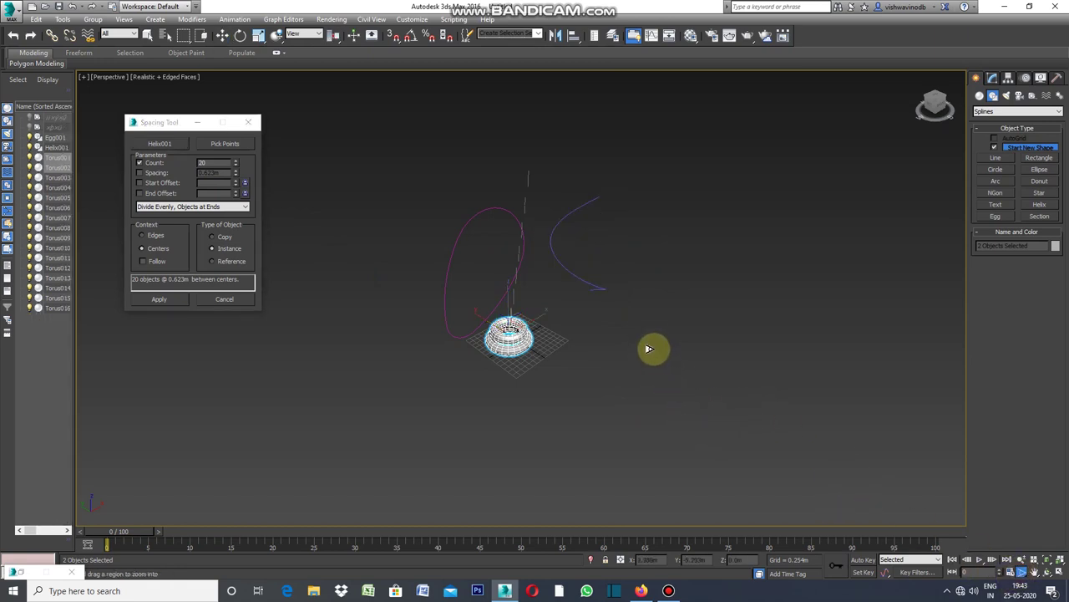
scroll(649, 334, up, 2)
scroll(659, 322, up, 2)
scroll(666, 313, up, 2)
scroll(669, 311, up, 1)
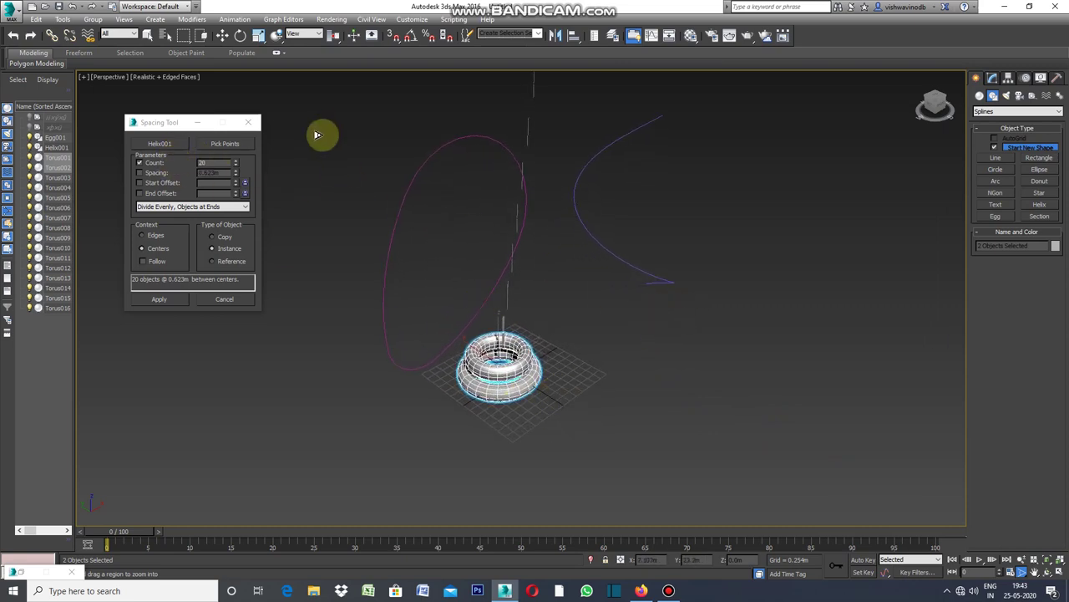
- Return to plain selection and region-select the torus pair again
click(151, 36)
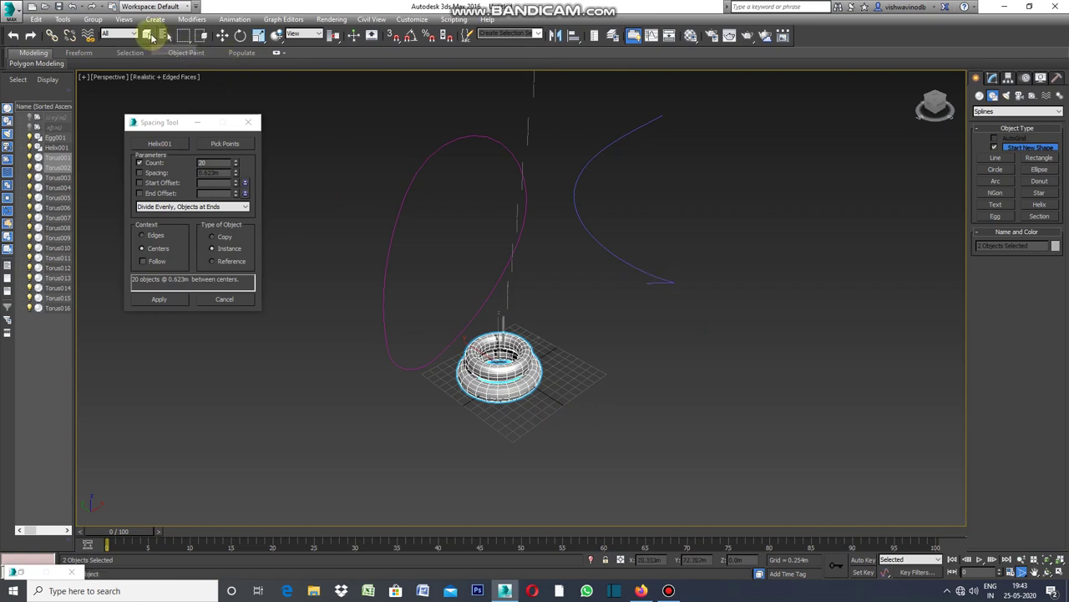
click(627, 258)
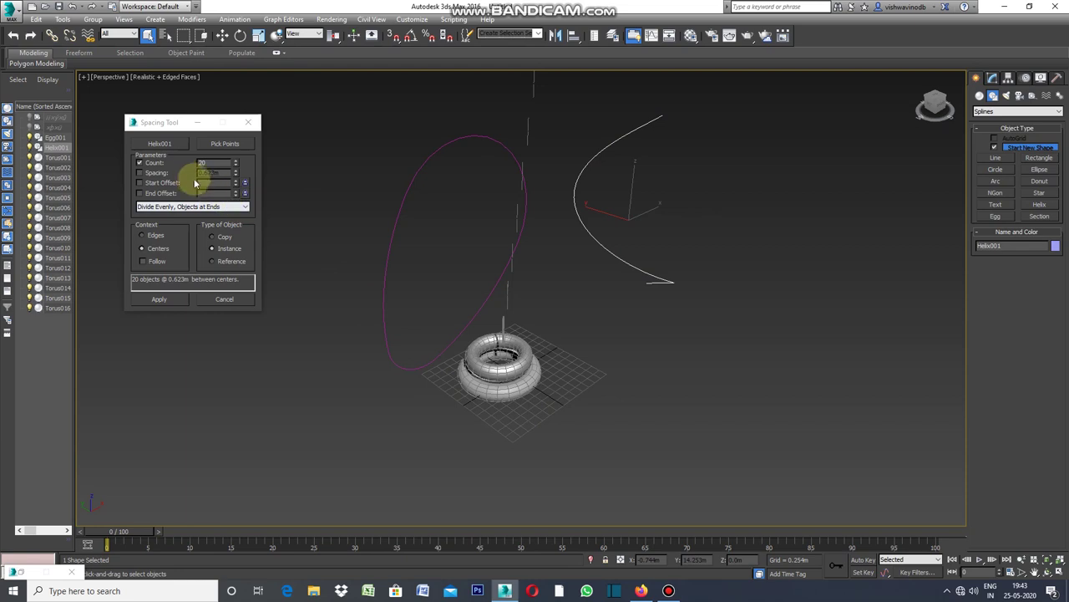
drag(553, 361, 519, 401)
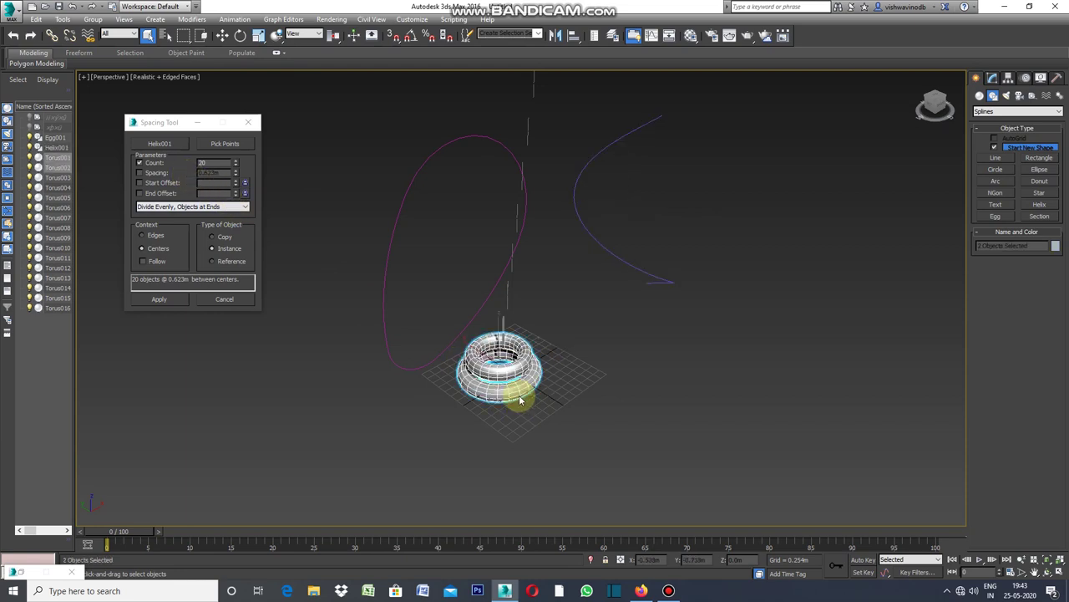
- Pick Helix001 as the path to lay out 20 instanced tori
click(219, 144)
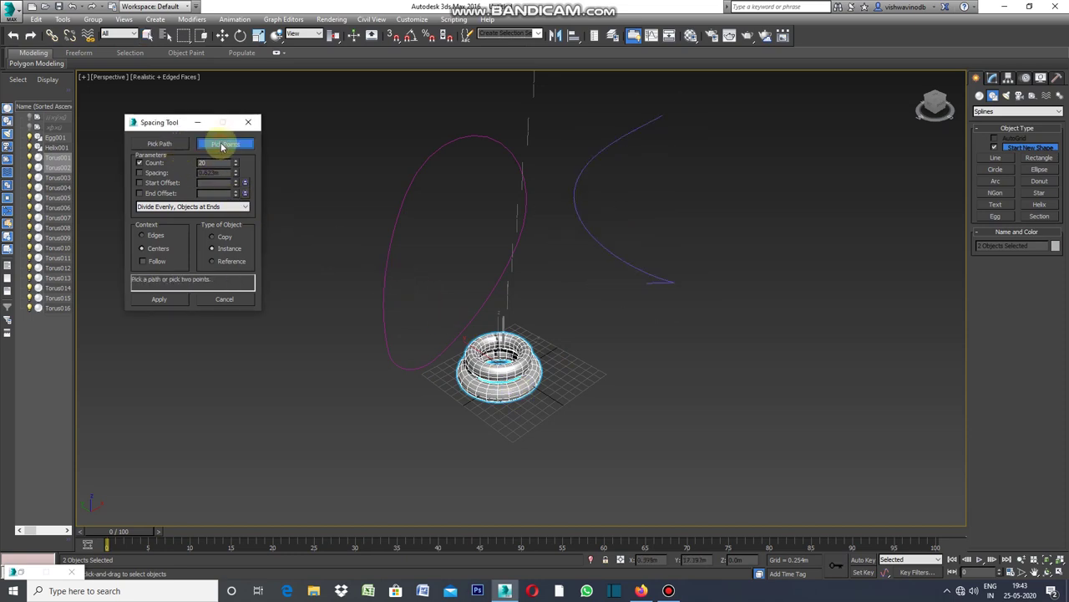
click(221, 144)
click(167, 143)
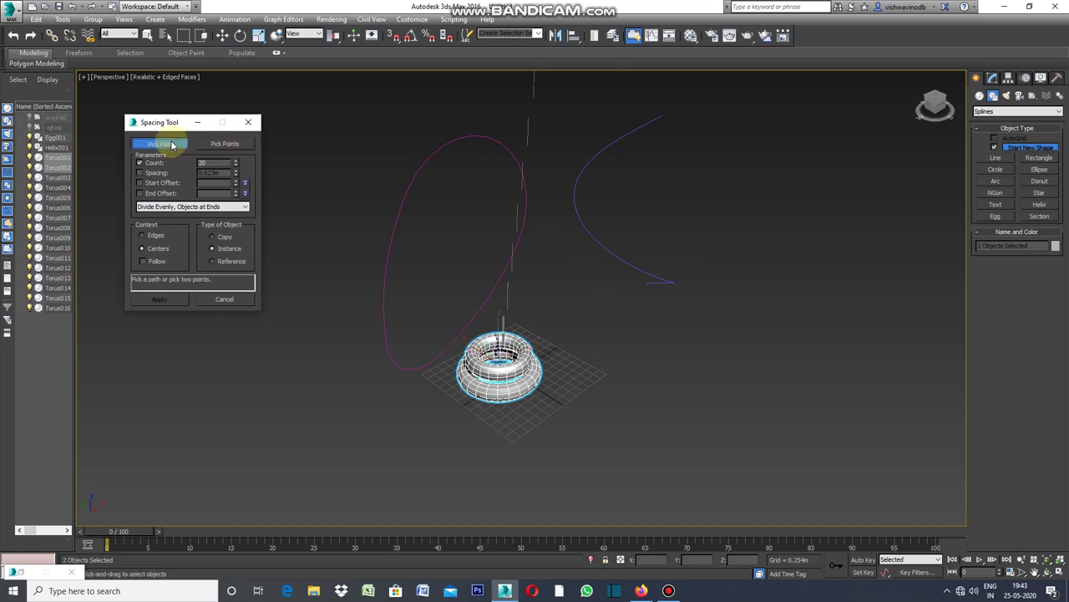
click(637, 267)
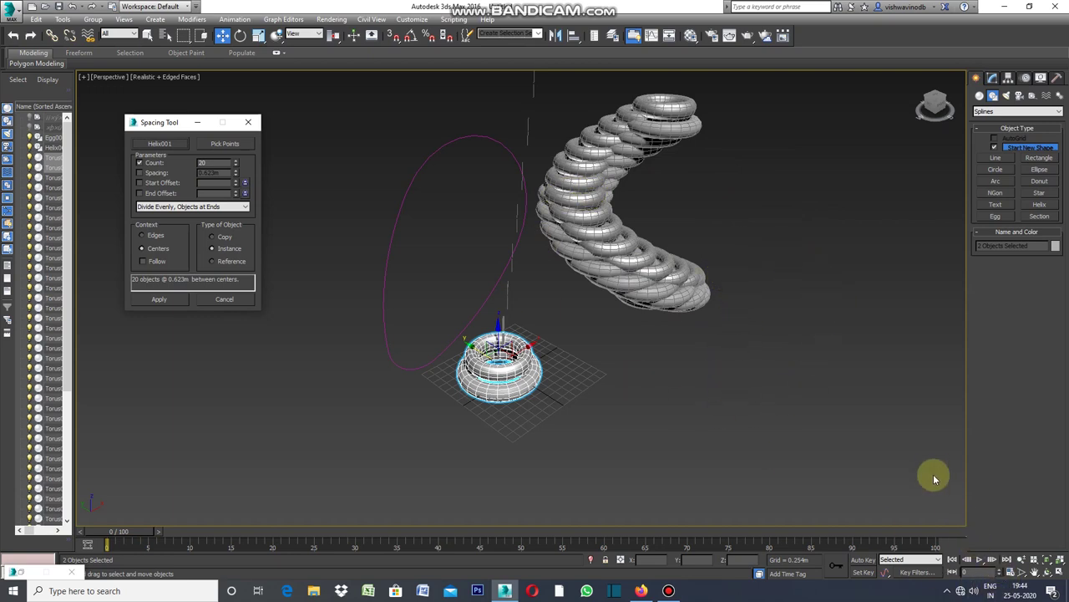
- Redo the helix spacing with 22 tori, close the Spacing Tool and deselect everything
key(ctrl+z)
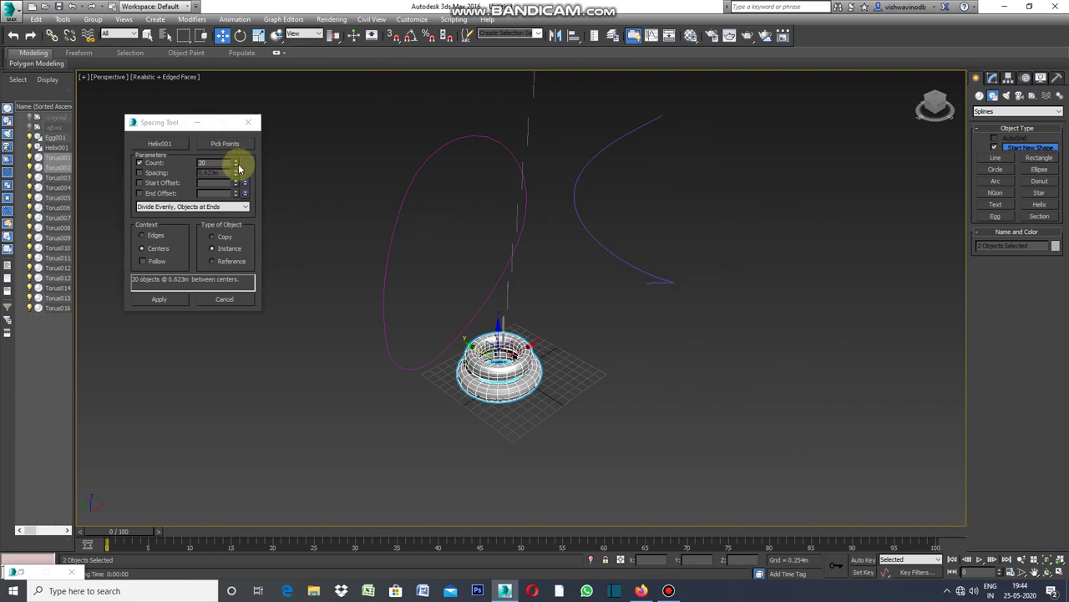
click(237, 163)
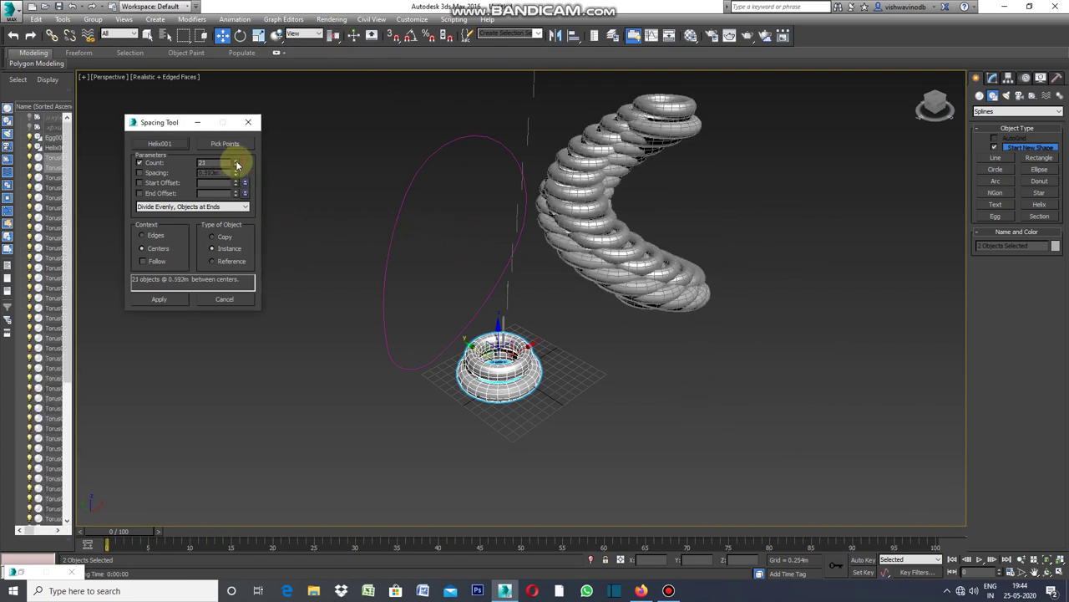
click(236, 163)
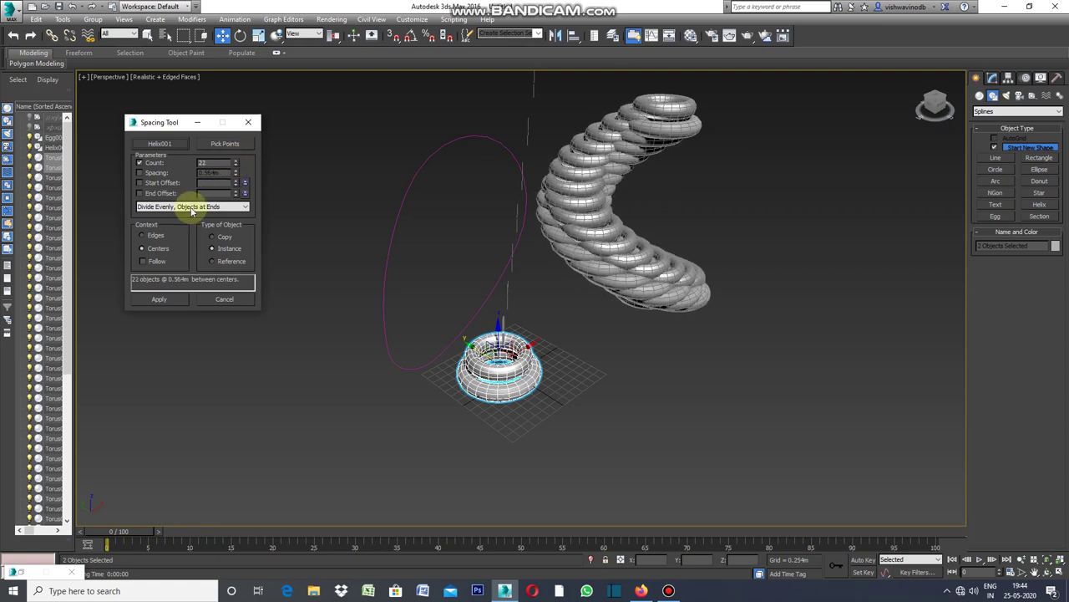
click(165, 300)
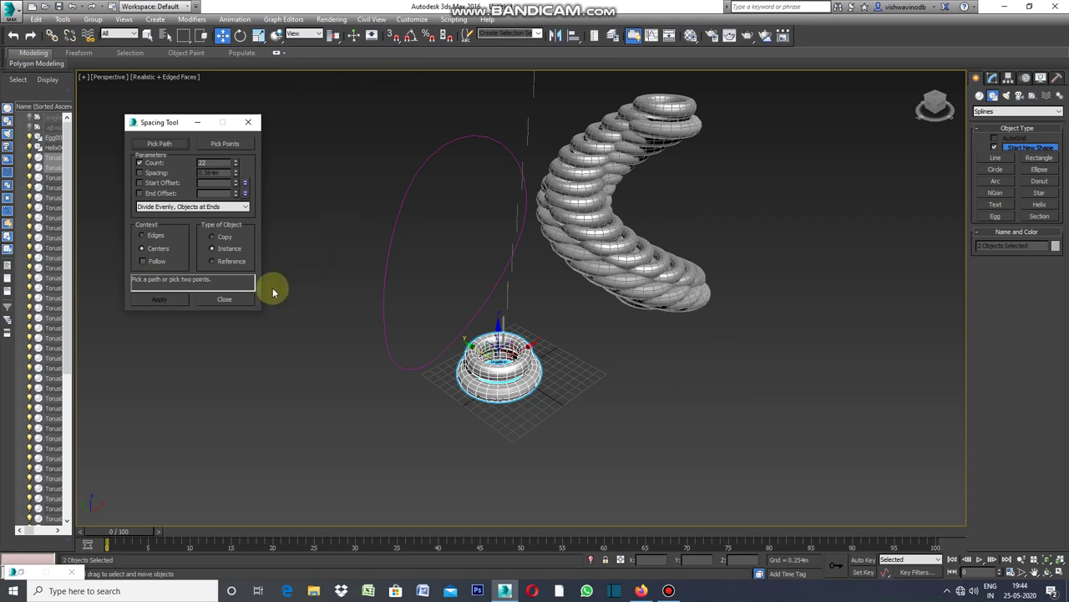
click(222, 300)
click(668, 416)
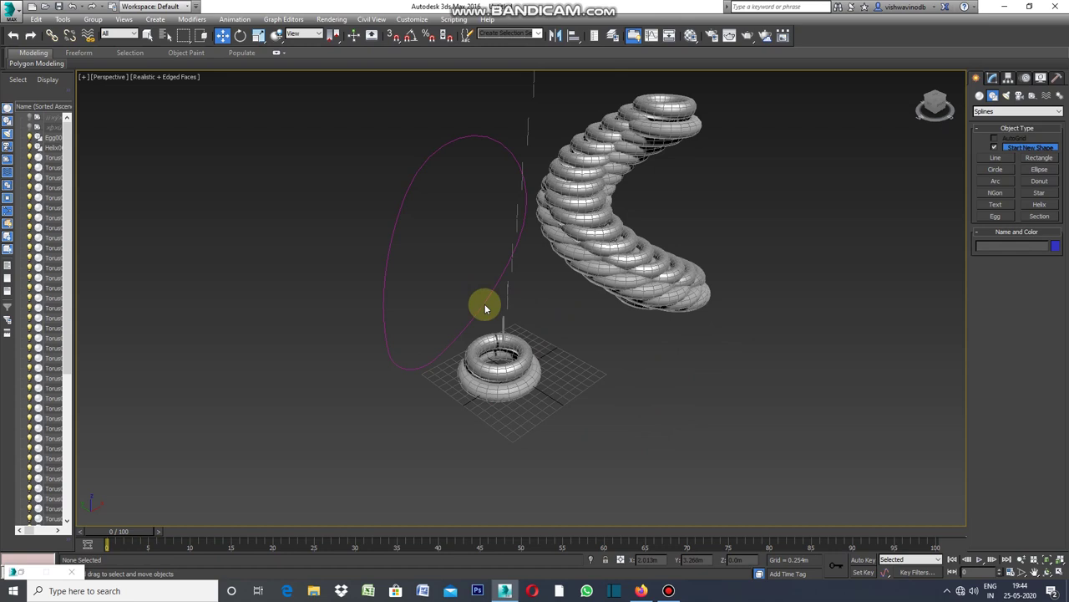
- Reopen the Spacing Tool, marquee-select both base tori, and start Pick Path
click(63, 19)
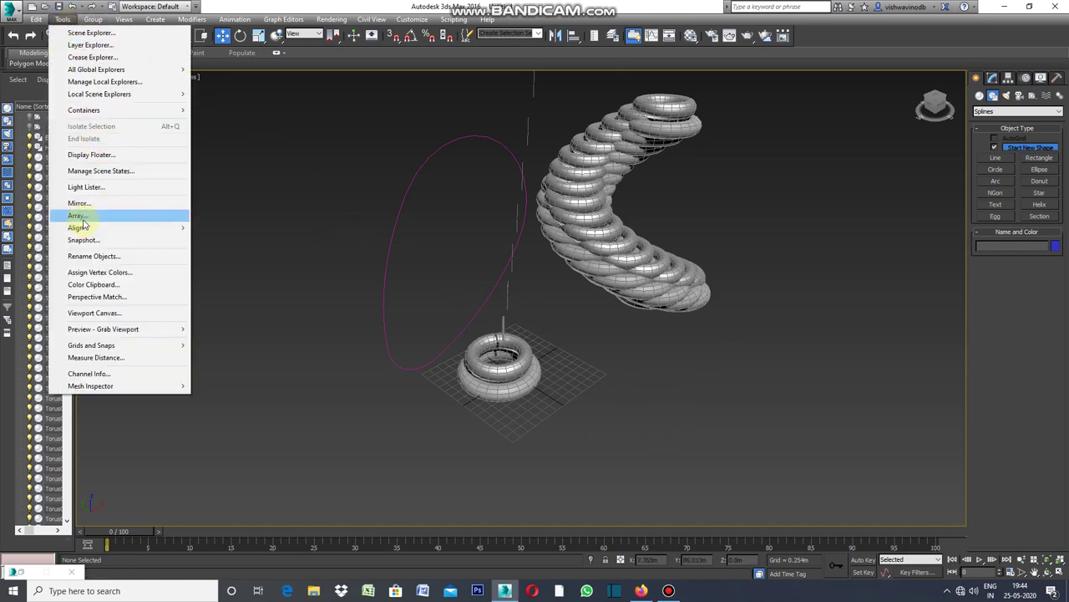
mouse_move(76, 228)
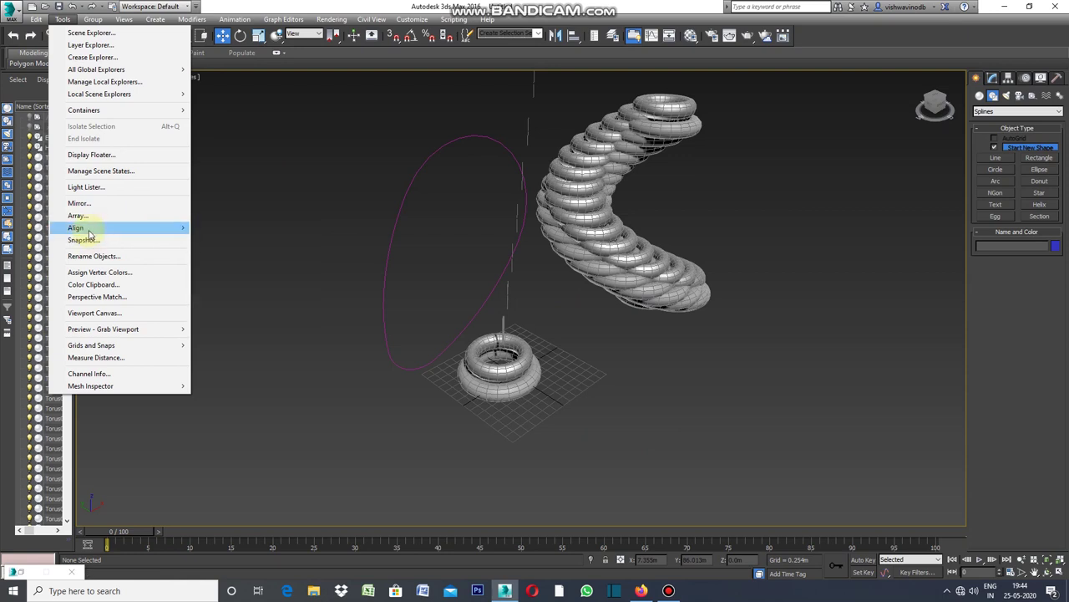
click(241, 252)
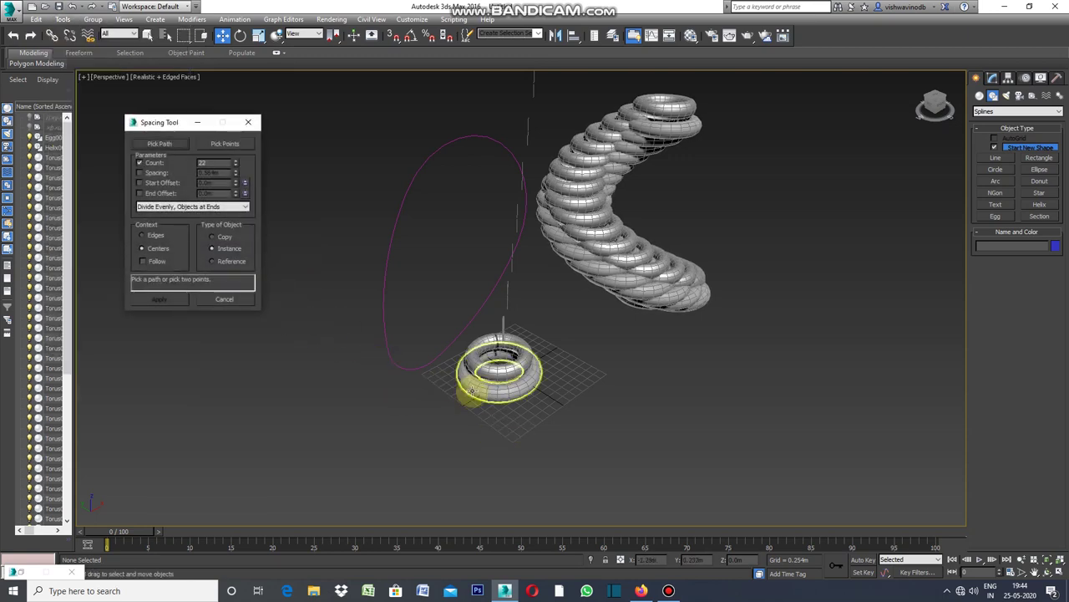
click(560, 362)
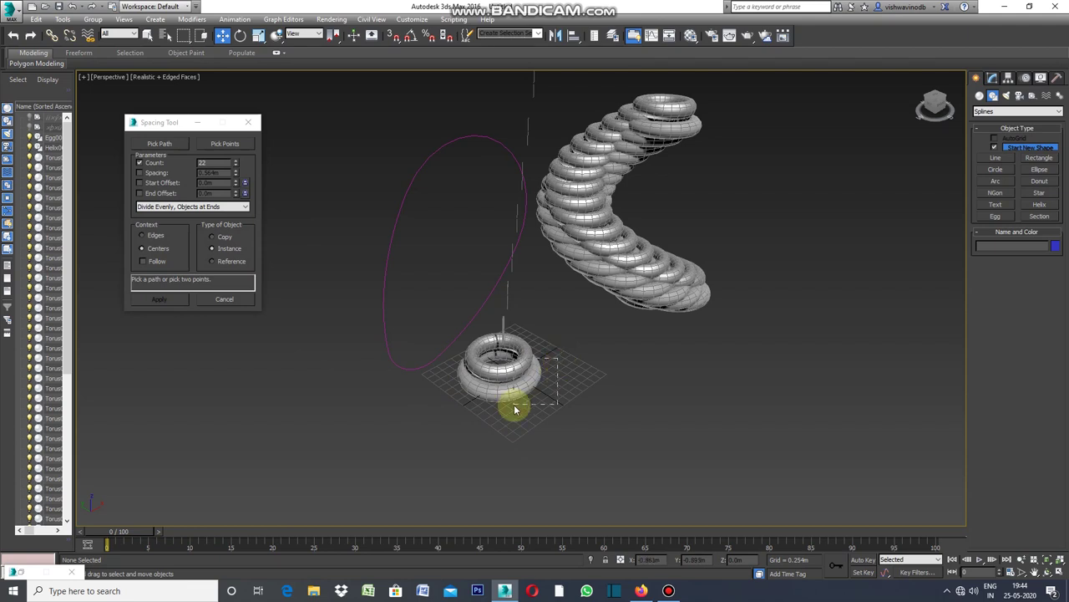
drag(515, 408, 513, 410)
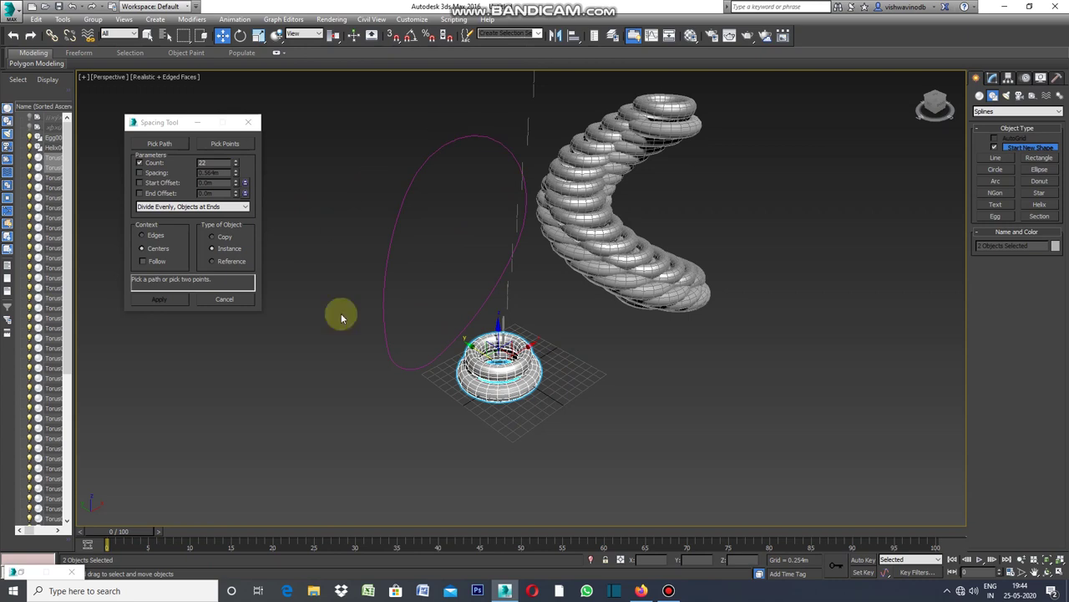
click(167, 144)
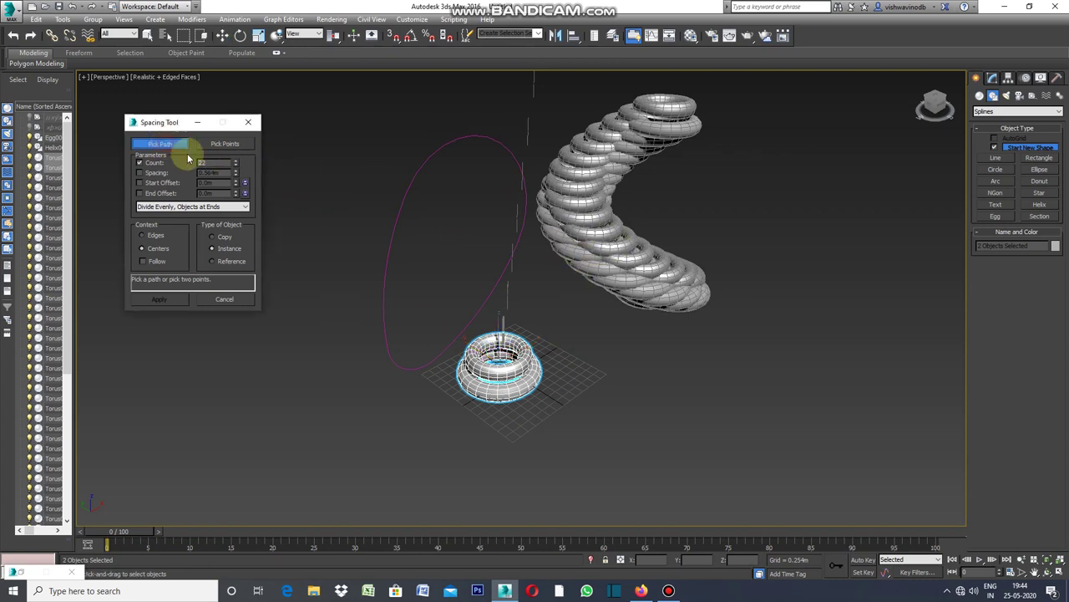
- Pick Egg001 as the path and raise the torus count with the spinner
click(391, 235)
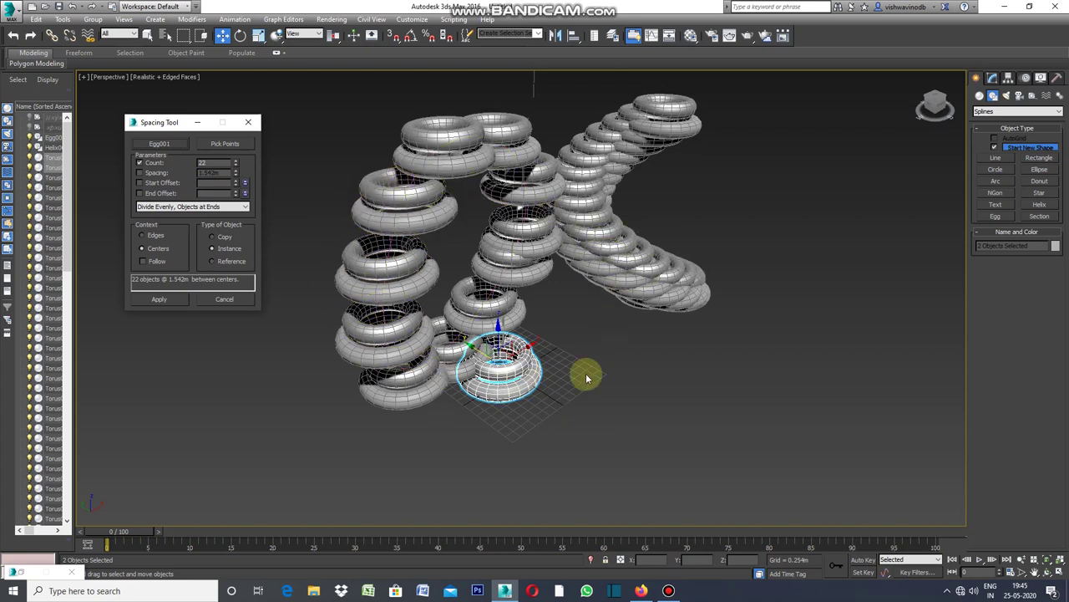
click(237, 165)
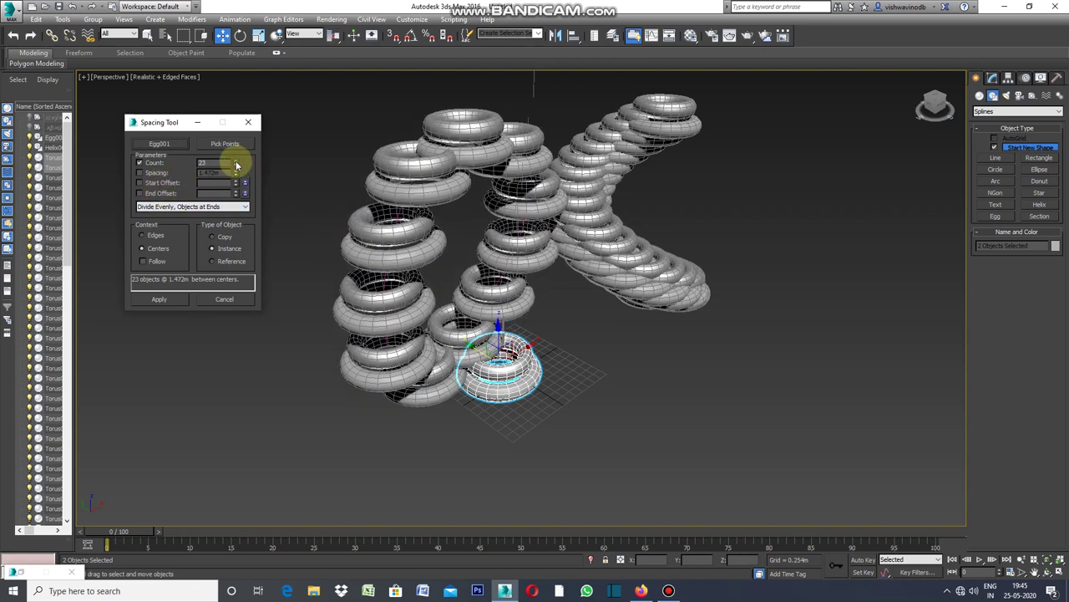
click(237, 165)
click(236, 165)
click(237, 165)
click(237, 165)
click(236, 164)
click(236, 165)
click(237, 165)
click(236, 164)
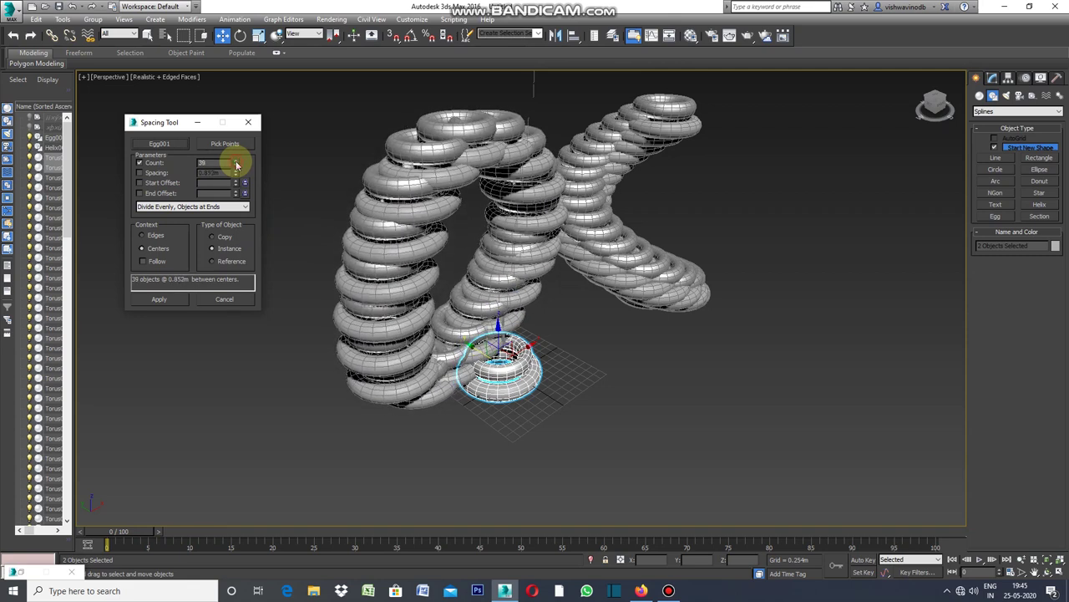
click(236, 164)
click(236, 164)
click(237, 164)
click(236, 164)
click(237, 165)
click(236, 165)
click(236, 164)
click(236, 164)
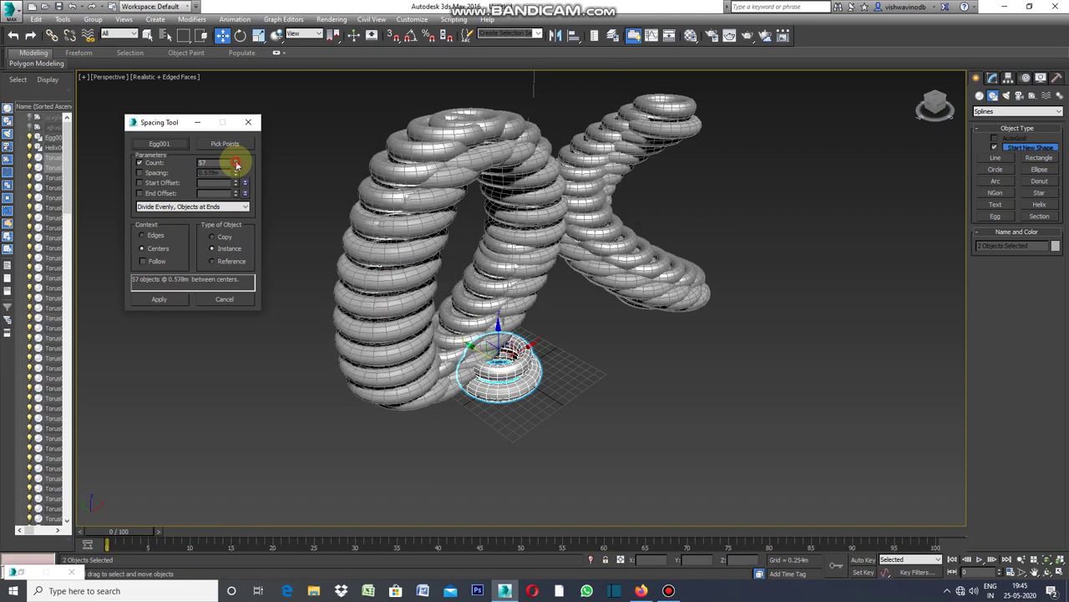
click(237, 165)
click(237, 164)
click(236, 164)
click(236, 164)
click(237, 164)
click(237, 165)
click(236, 164)
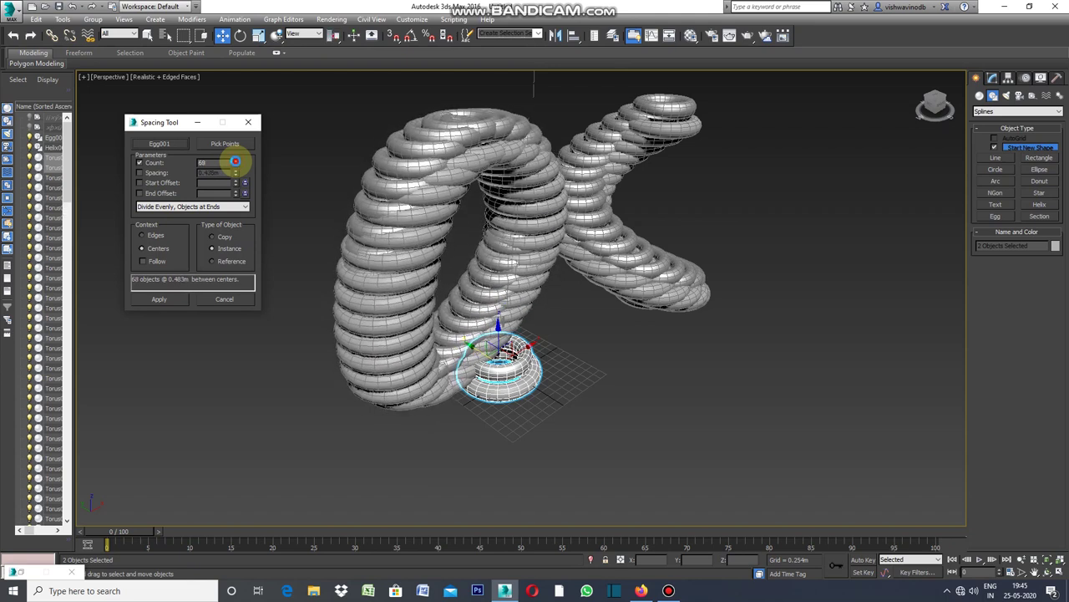
- Finalize the count at 92 tori, apply the spacing and close the tool
drag(237, 163, 236, 164)
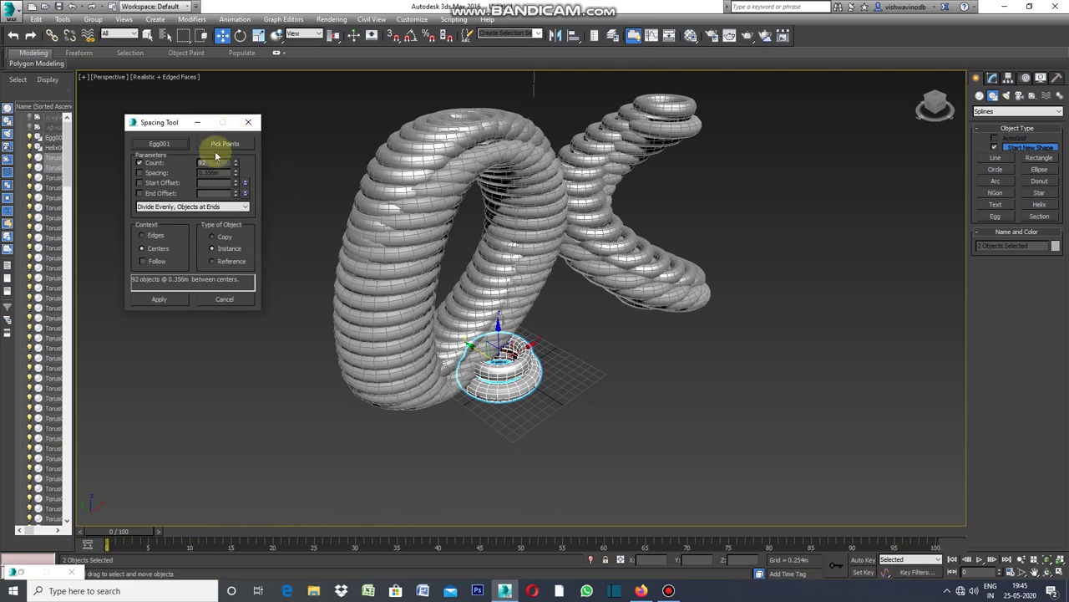
click(171, 301)
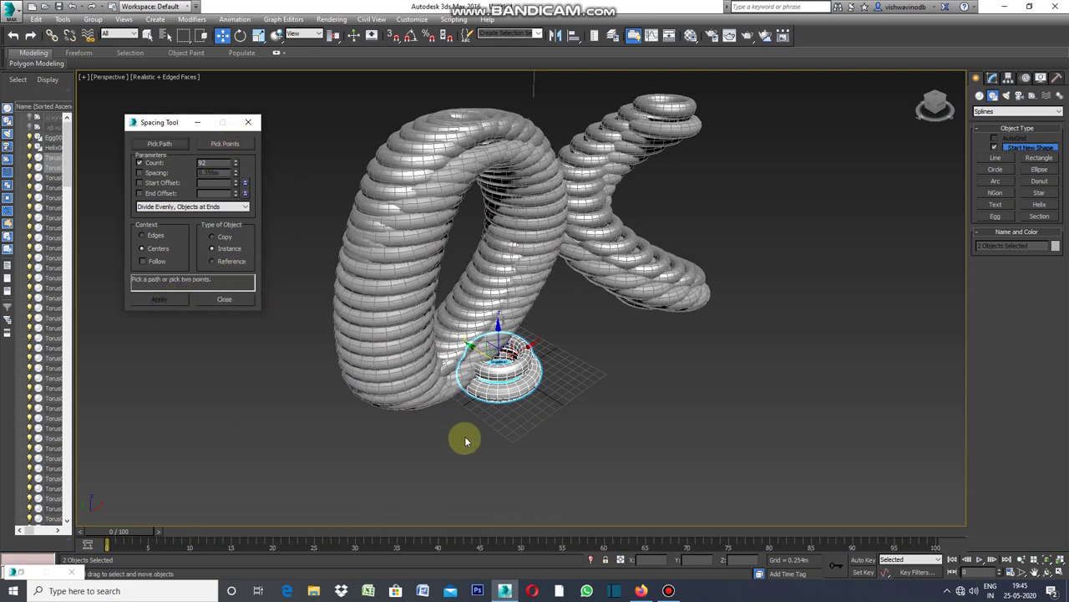
click(226, 300)
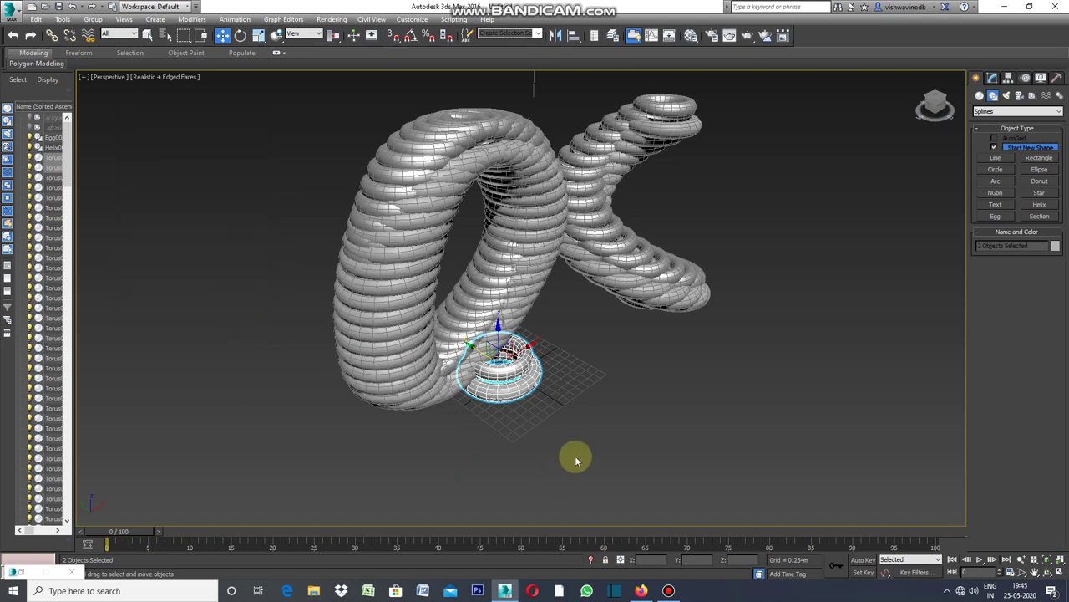
- Draw a 15.355m × 22.009m Plane in Top view, then maximize Perspective
click(84, 77)
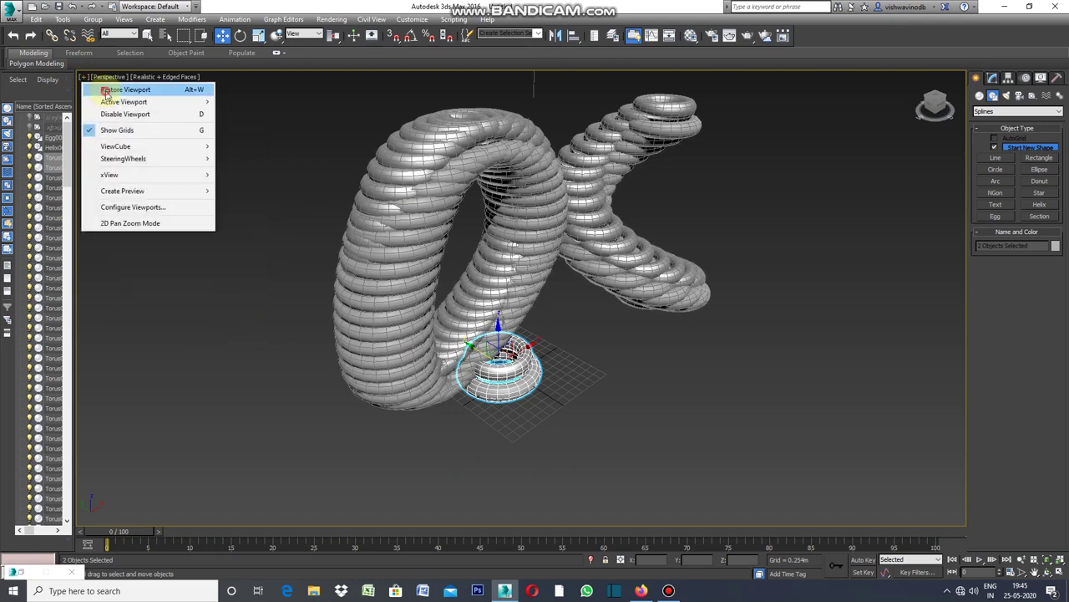
click(105, 90)
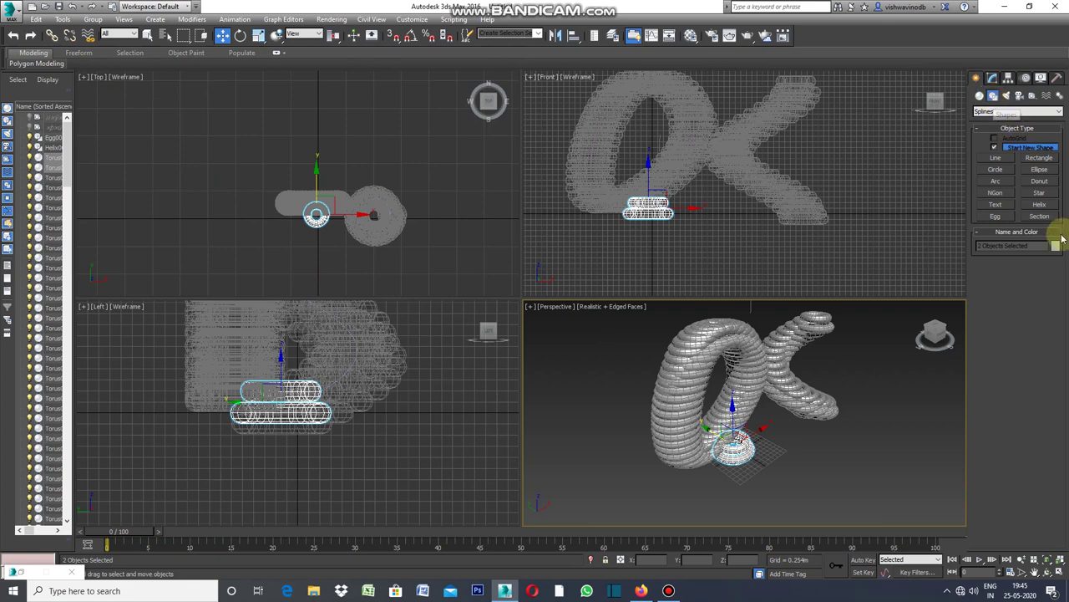
click(1040, 217)
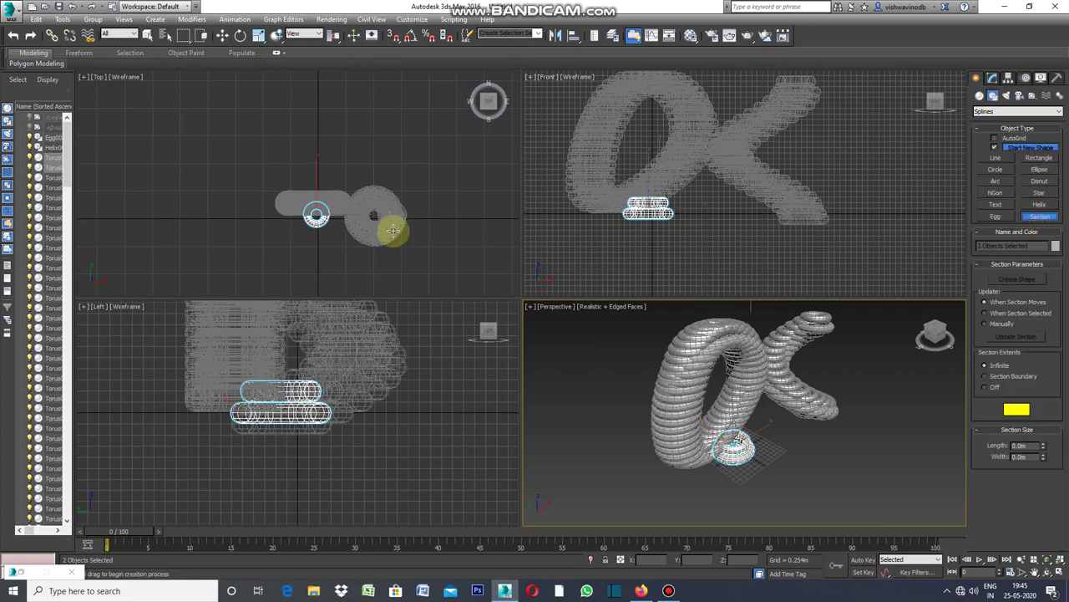
click(981, 98)
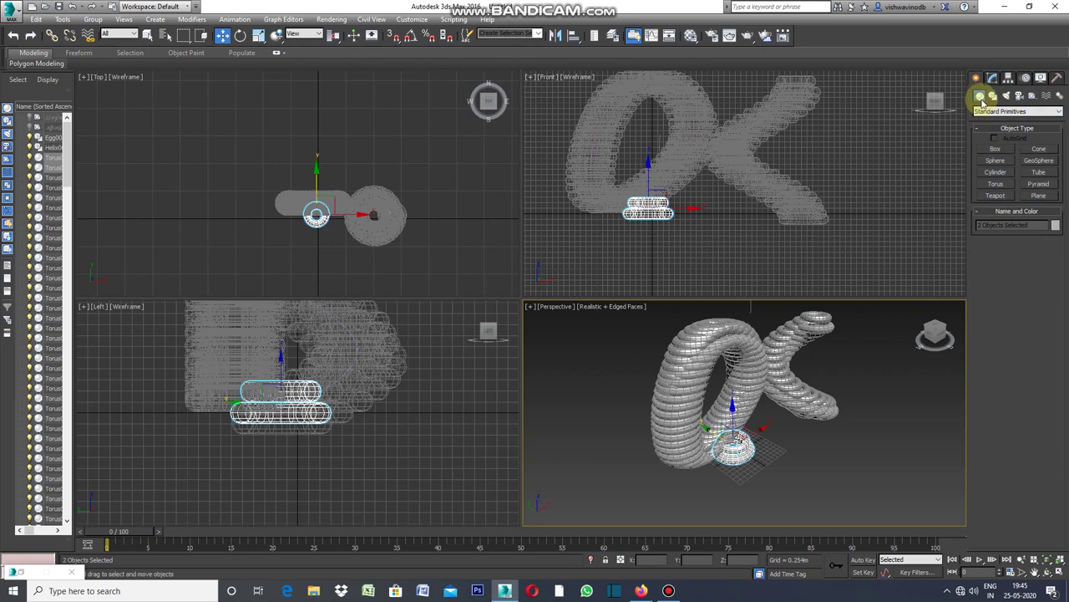
click(1040, 195)
mouse_move(208, 114)
mouse_down()
mouse_move(341, 256)
mouse_move(447, 281)
mouse_up()
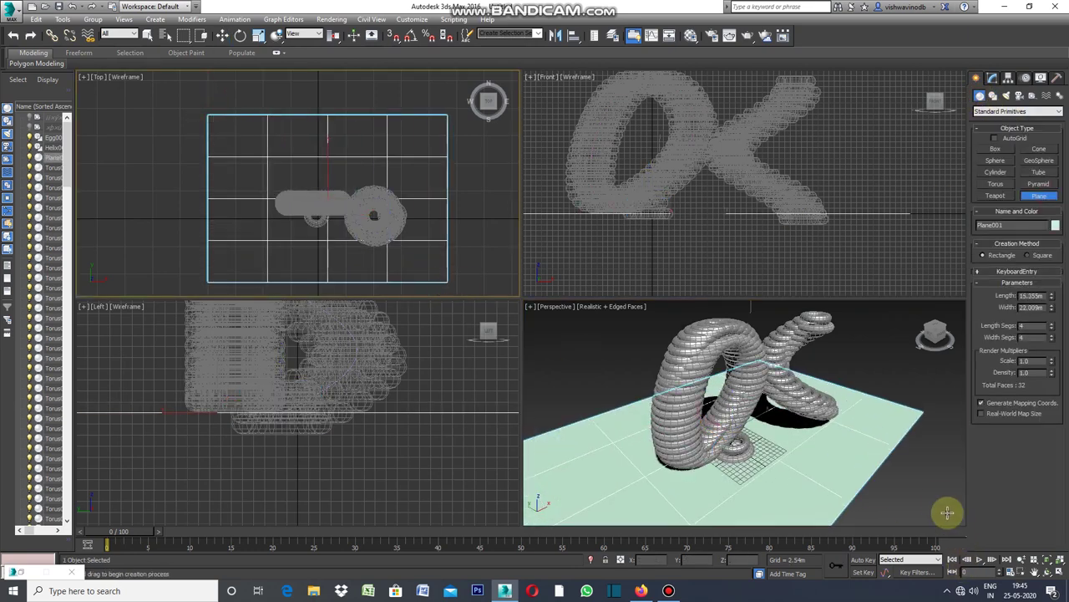
click(531, 307)
click(558, 316)
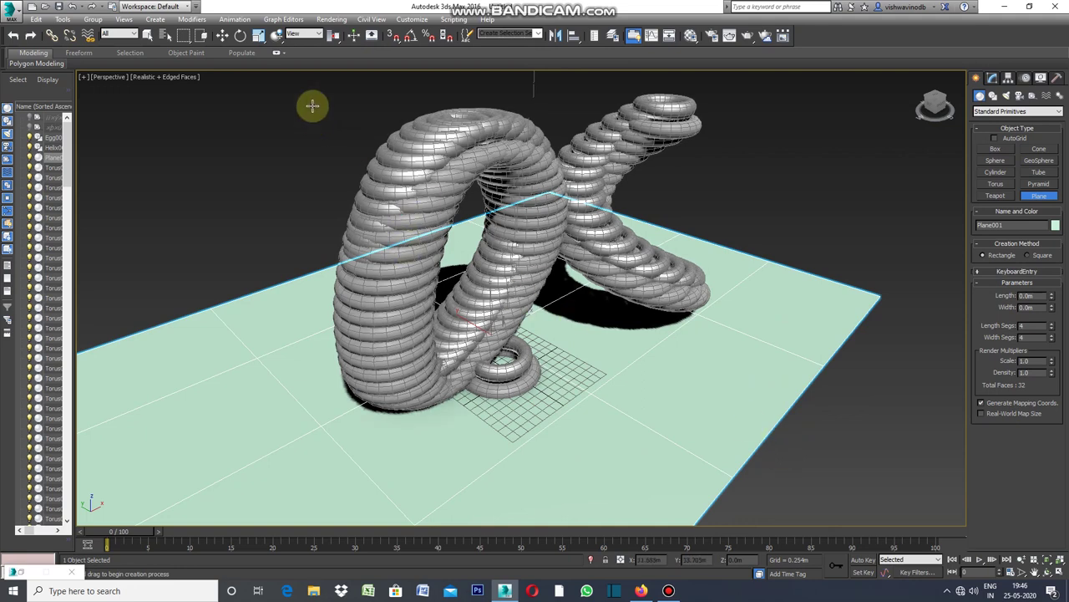
- Change Plane001's object colour from mint green to dark grey (RGB 37, 37, 37)
click(336, 23)
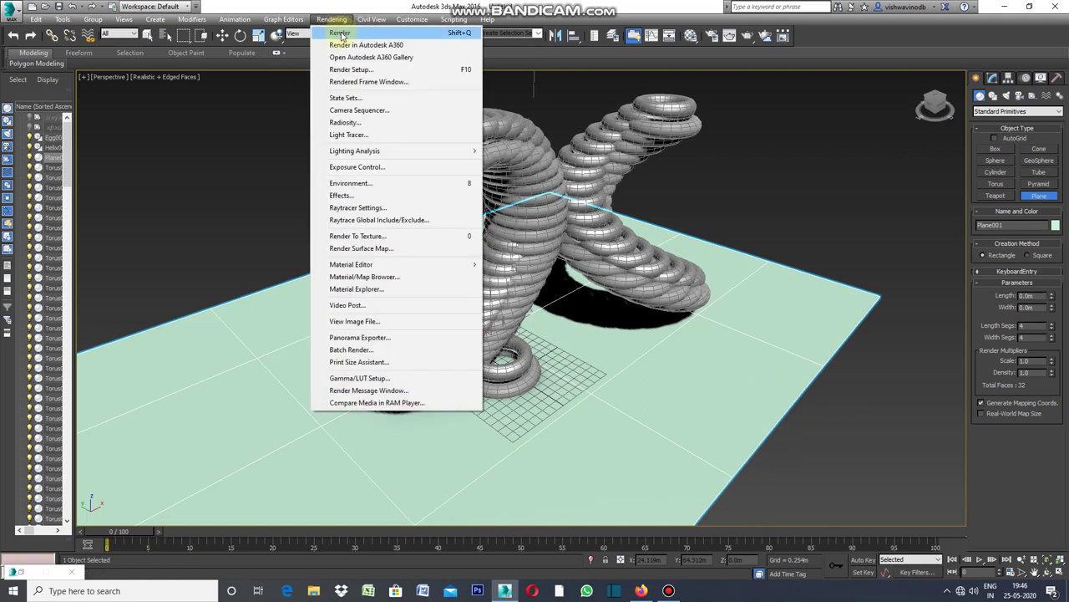
click(923, 390)
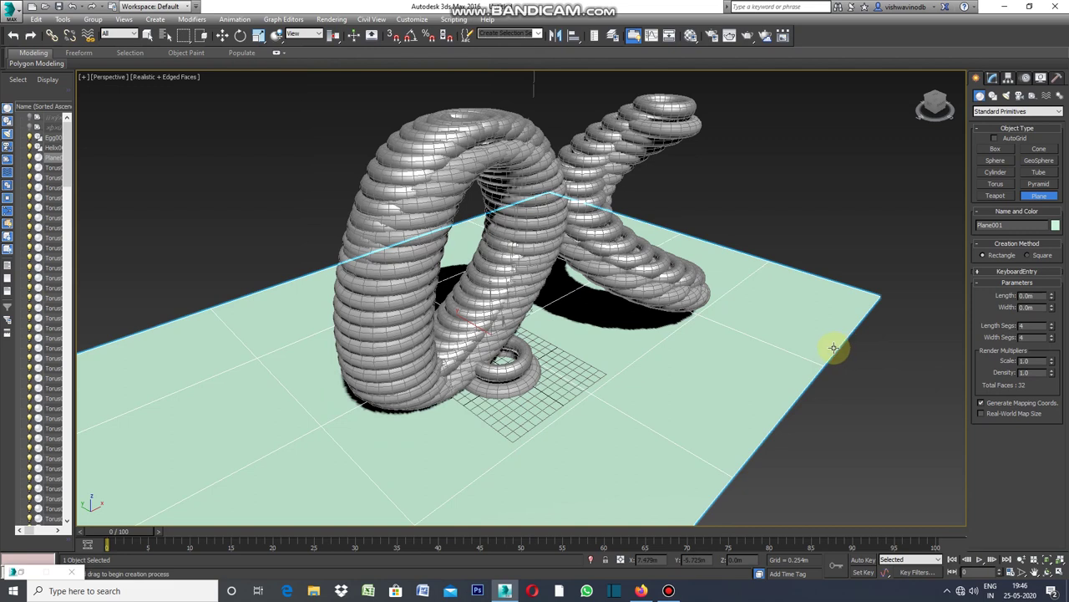
click(1056, 226)
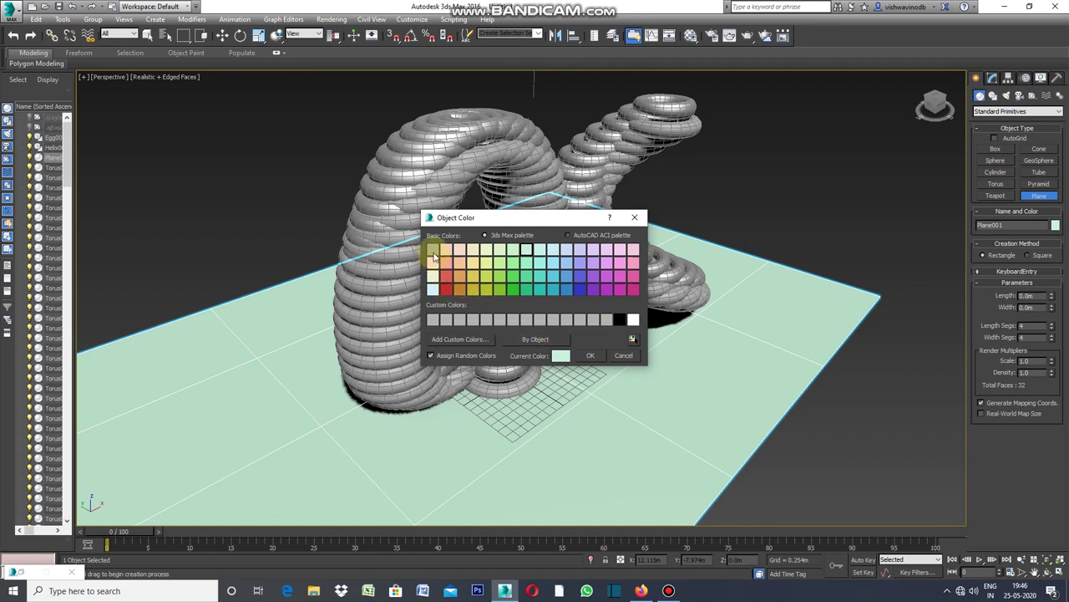
click(560, 357)
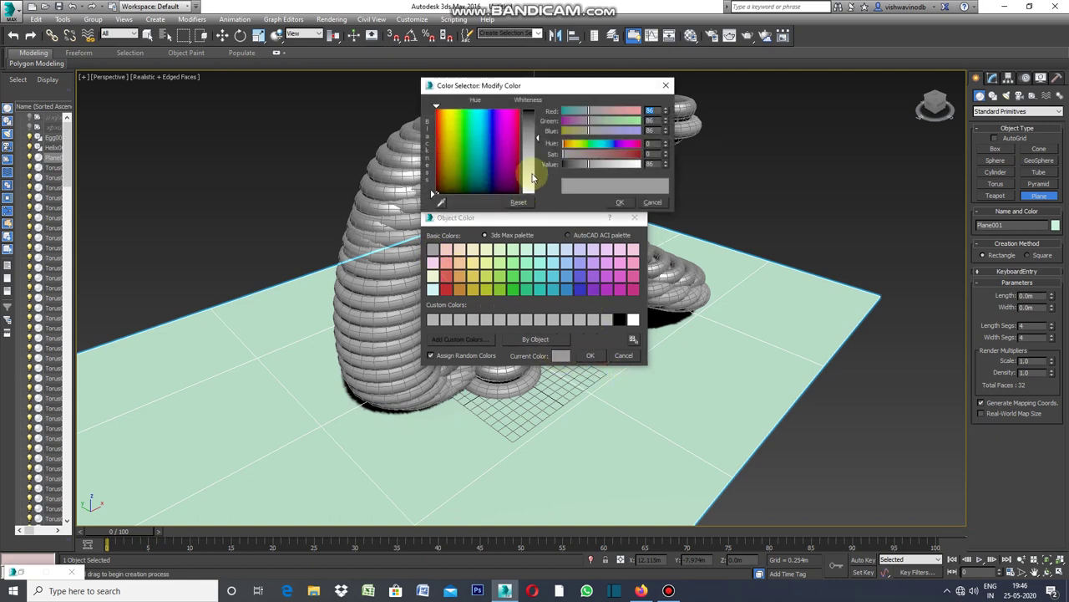
click(528, 119)
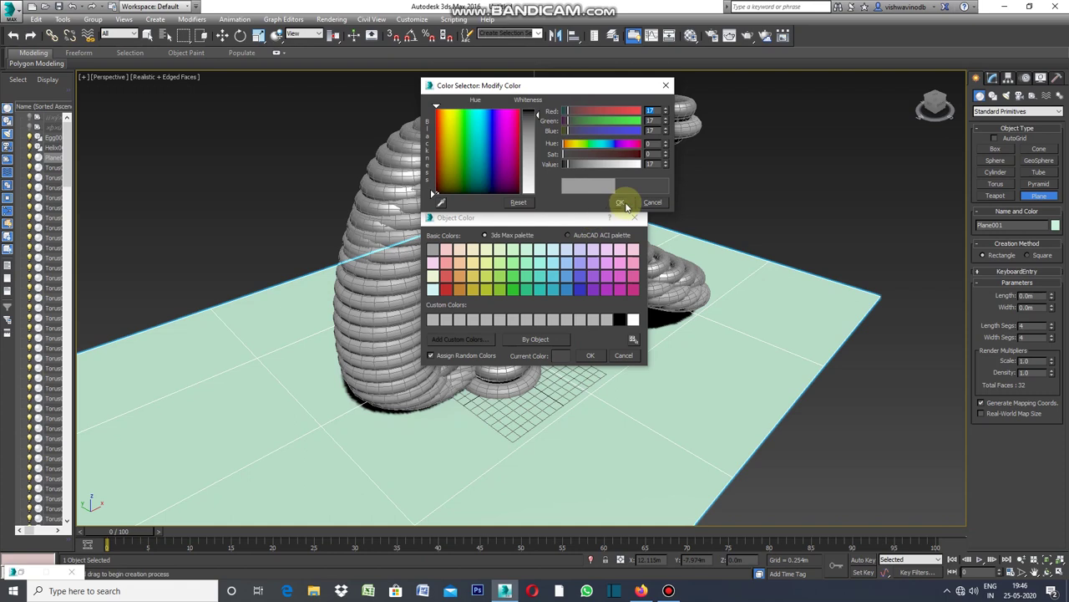
click(623, 204)
click(592, 355)
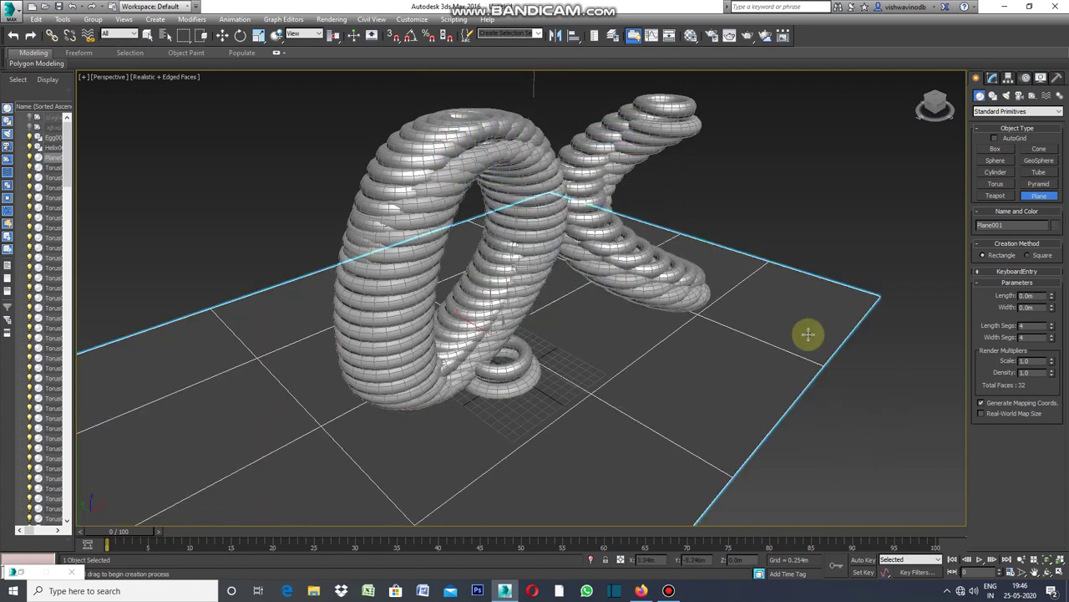
- Render the Perspective view and zoom into the maximized Rendered Frame Window
click(336, 23)
click(340, 34)
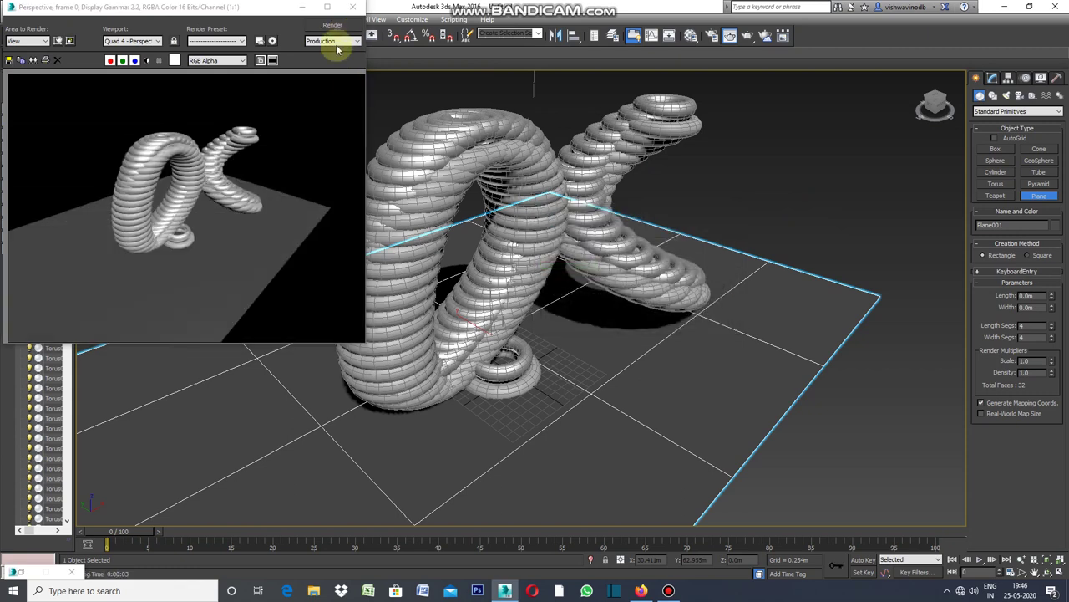
click(329, 8)
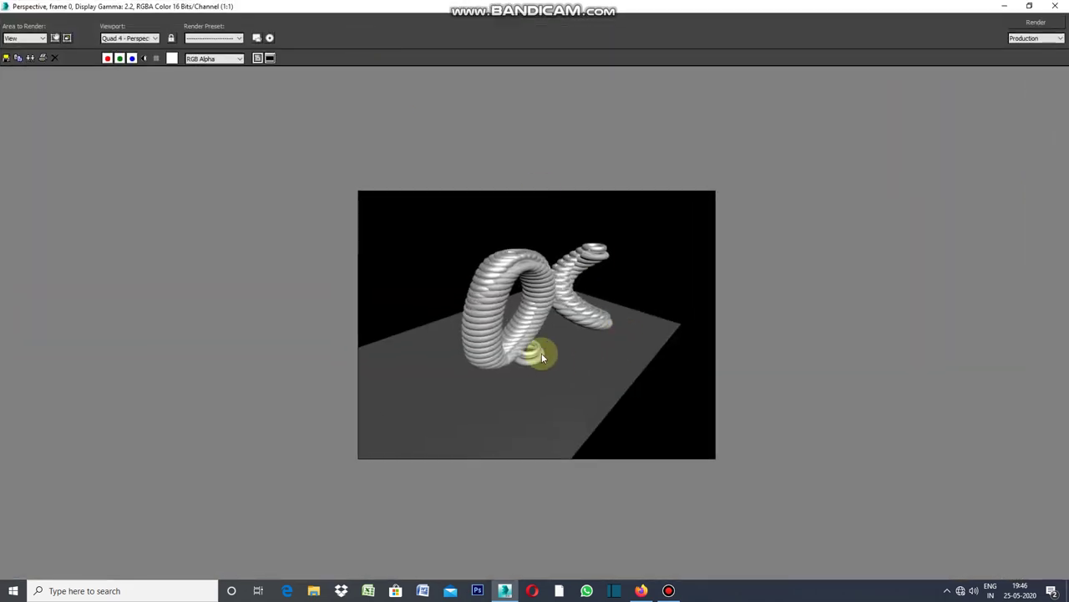
scroll(542, 347, up, 1)
scroll(537, 295, up, 1)
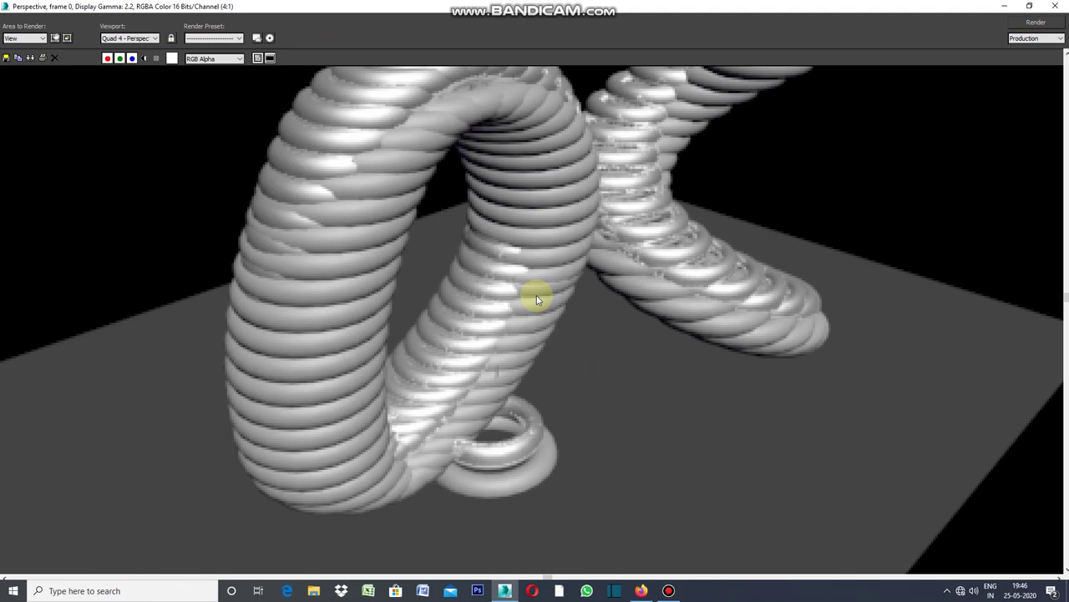
scroll(585, 351, down, 1)
scroll(609, 376, down, 1)
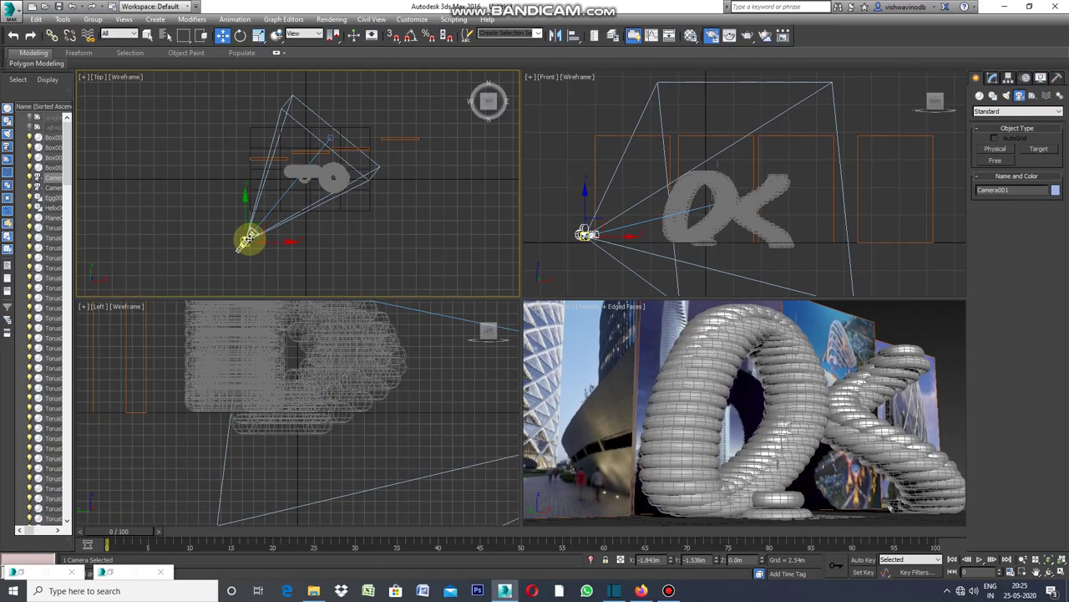
- Move Camera001 low and left in plan to frame the alpha against the city panels
middle_drag(744, 409, 794, 409)
mouse_move(310, 259)
mouse_down()
mouse_move(372, 280)
mouse_move(342, 267)
mouse_up()
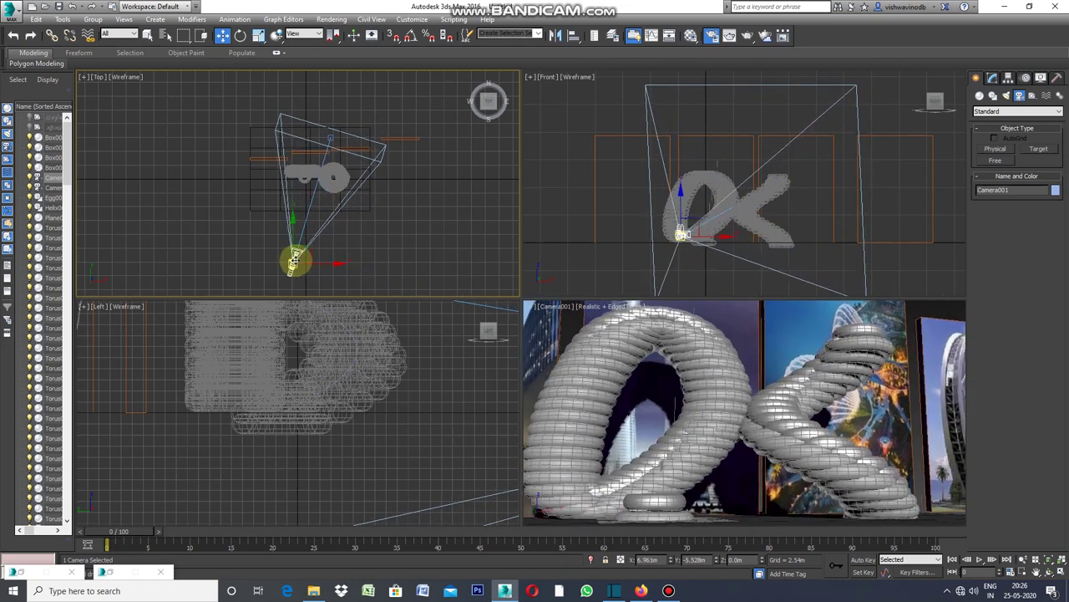
mouse_move(294, 251)
mouse_down()
mouse_move(335, 230)
mouse_move(294, 272)
mouse_move(248, 257)
mouse_move(246, 239)
mouse_move(291, 209)
mouse_move(303, 231)
mouse_move(341, 247)
mouse_move(310, 234)
mouse_move(286, 246)
mouse_move(269, 240)
mouse_move(272, 224)
mouse_move(276, 236)
mouse_up()
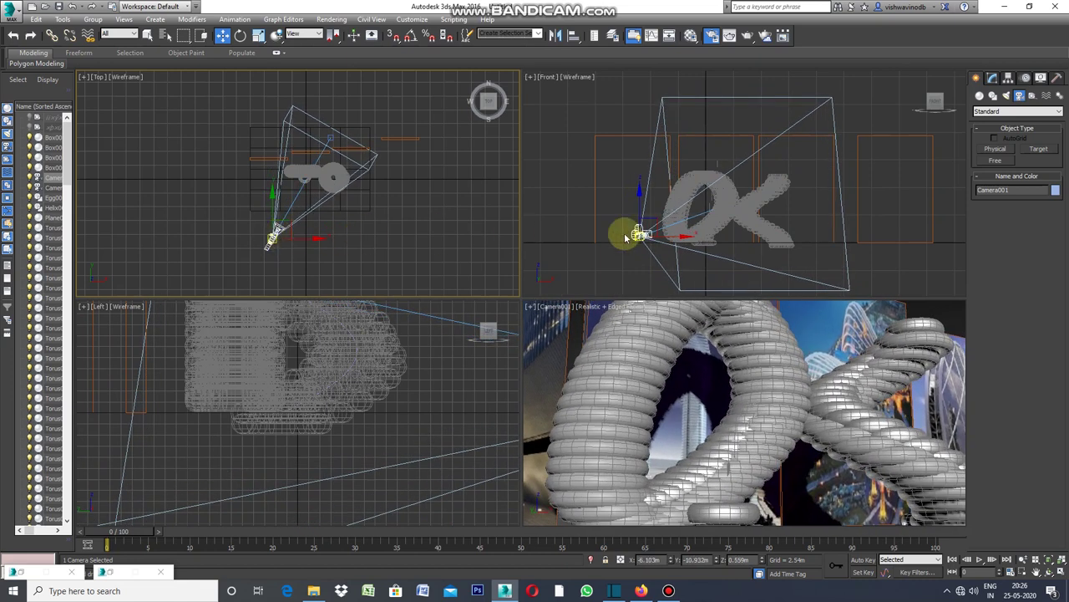
- Raise Camera001 in the Front view, then shift it down-left in the Top view
click(636, 202)
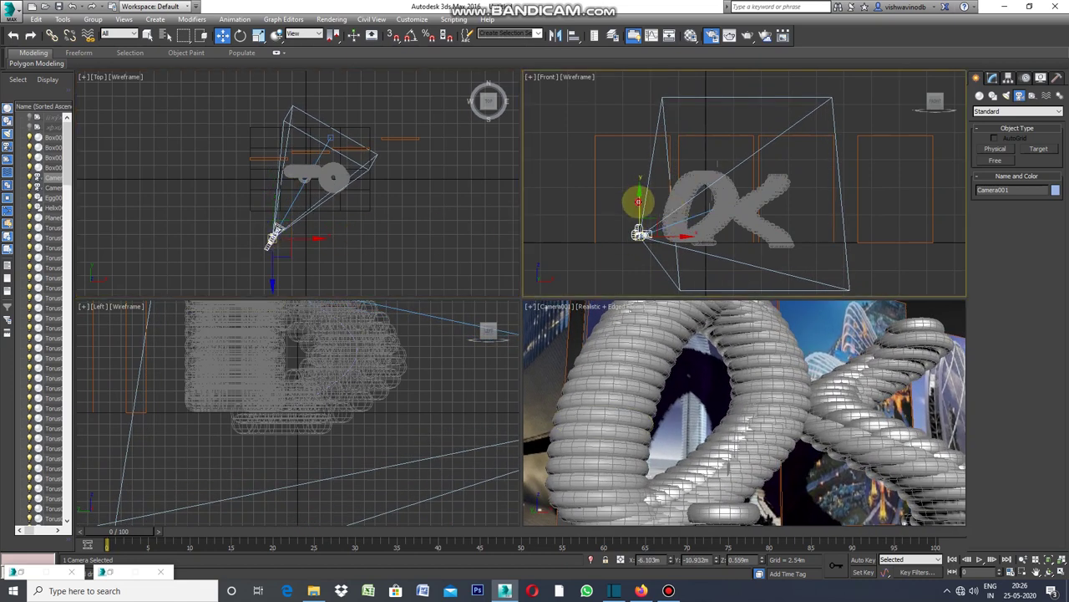
drag(638, 201, 661, 125)
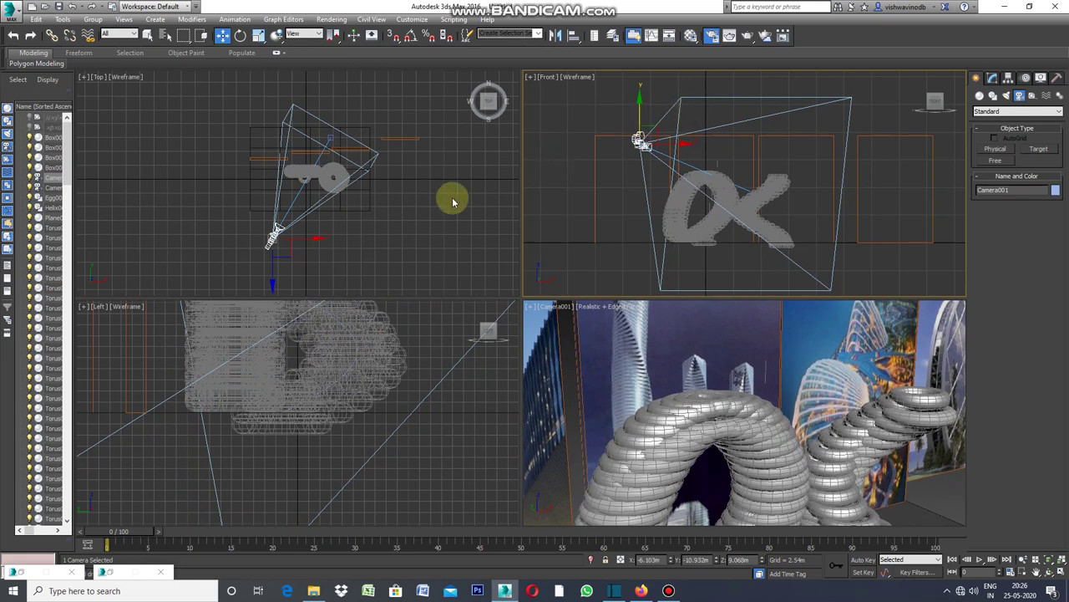
click(279, 237)
mouse_move(278, 235)
mouse_down()
mouse_move(257, 274)
mouse_move(235, 275)
mouse_move(211, 264)
mouse_move(179, 219)
mouse_move(236, 272)
mouse_move(334, 300)
mouse_move(396, 305)
mouse_move(401, 293)
mouse_move(470, 282)
mouse_move(477, 256)
mouse_move(409, 214)
mouse_move(365, 251)
mouse_move(375, 306)
mouse_up()
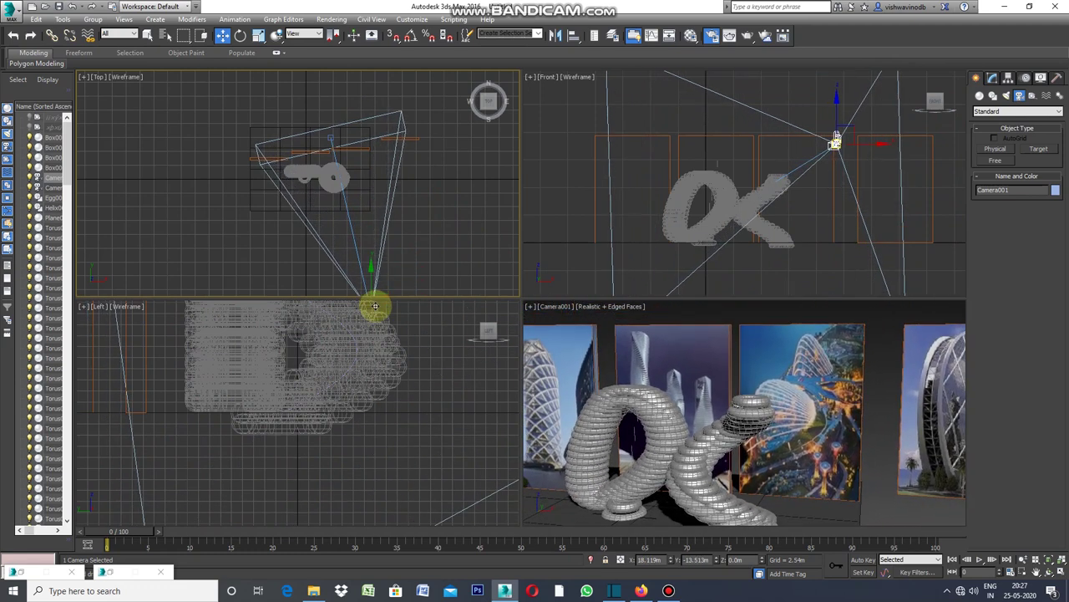
- In the Front view, move Camera001 right and fine-tune its height
click(838, 118)
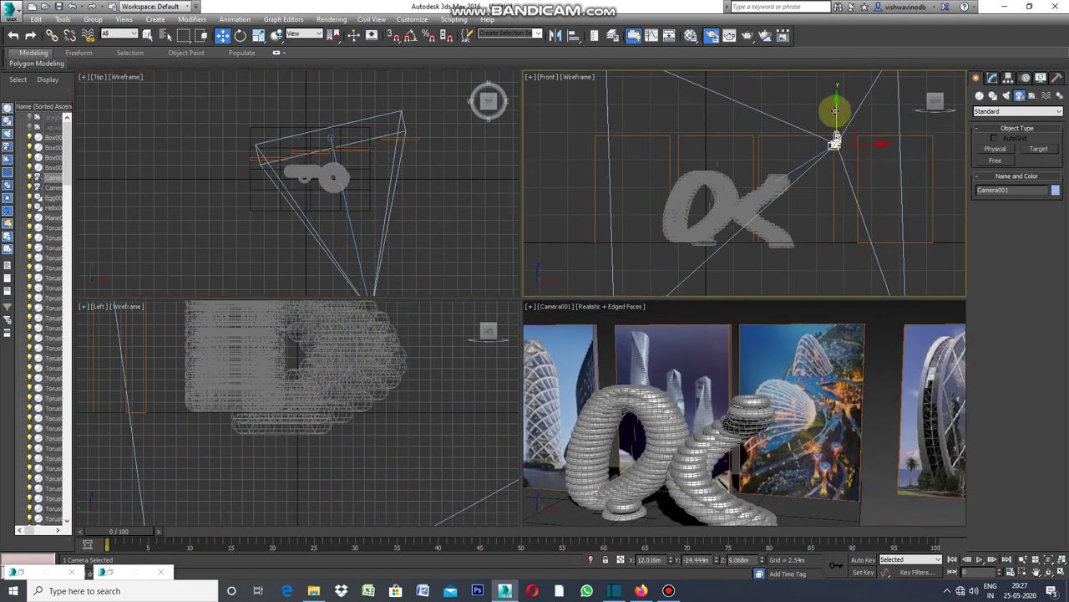
mouse_move(835, 111)
mouse_down()
mouse_move(955, 203)
mouse_move(984, 190)
mouse_up()
drag(981, 189, 984, 186)
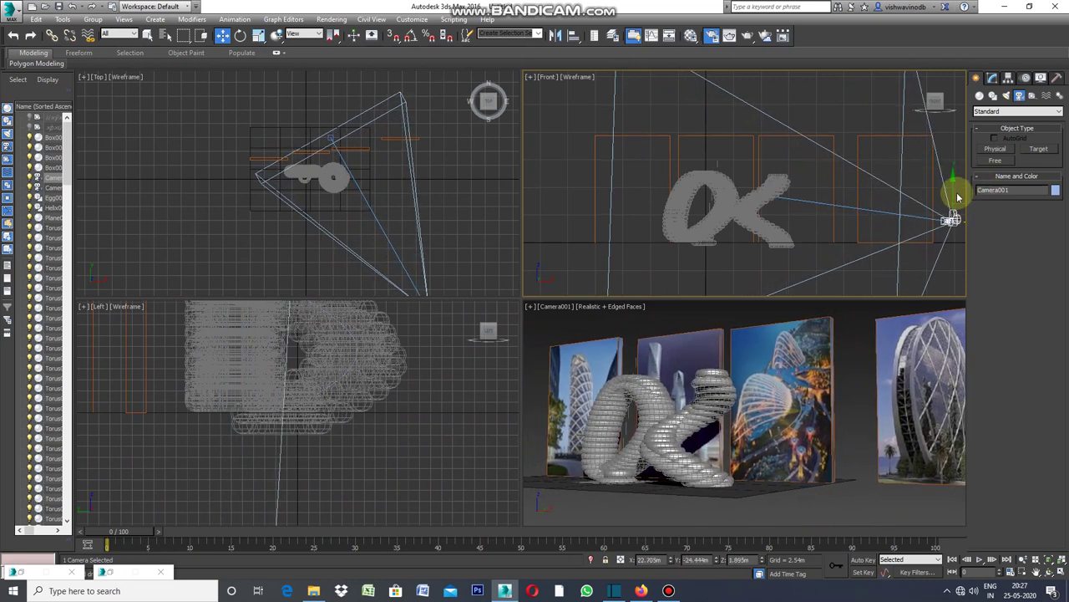
mouse_move(952, 218)
mouse_down()
mouse_move(951, 233)
mouse_move(953, 155)
mouse_up()
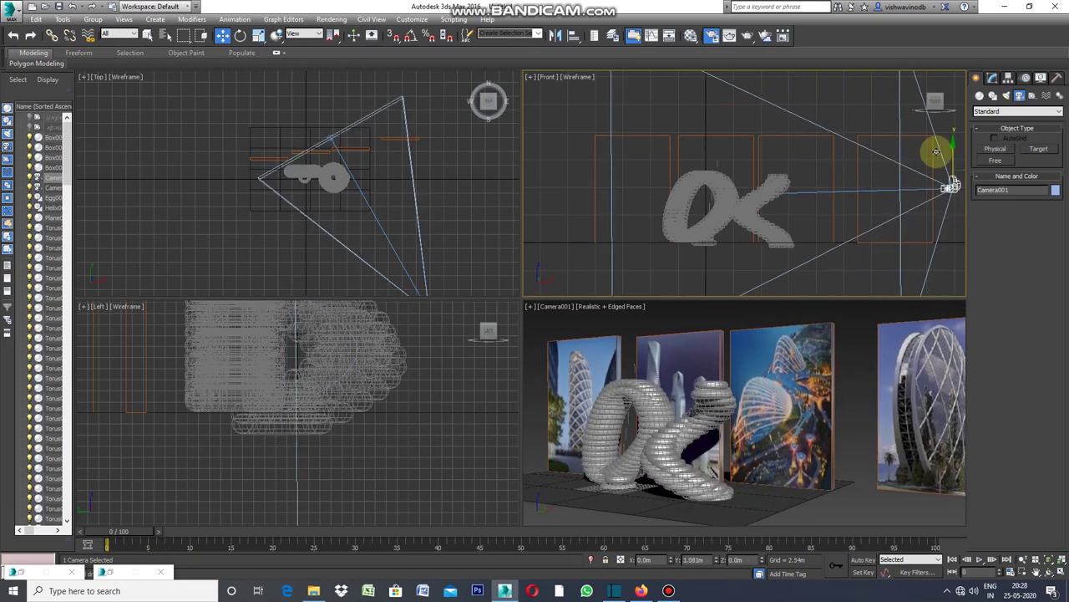
drag(954, 155, 951, 143)
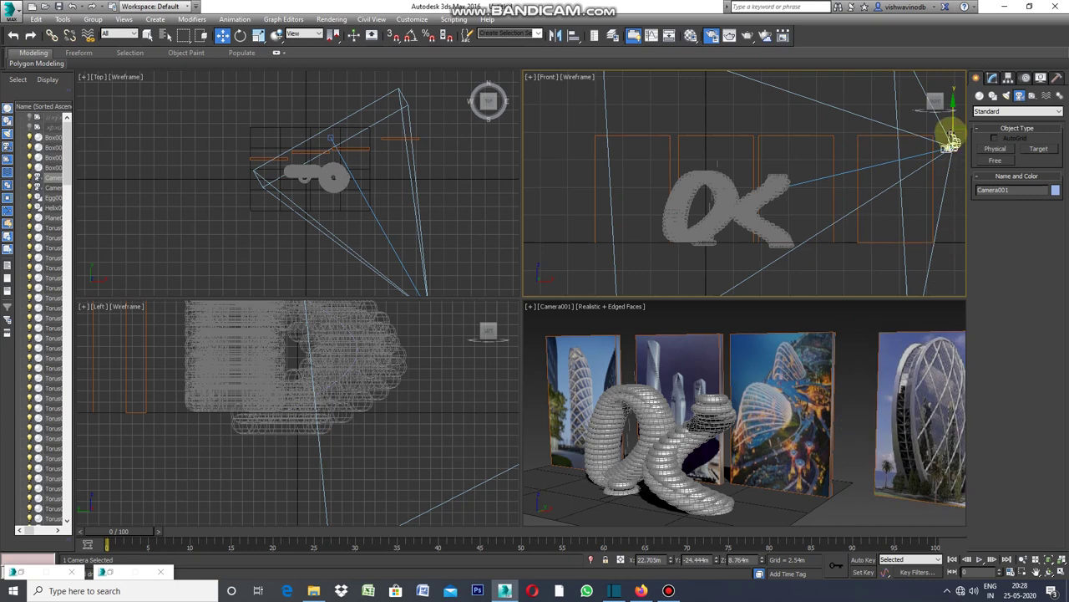
drag(952, 138, 919, 151)
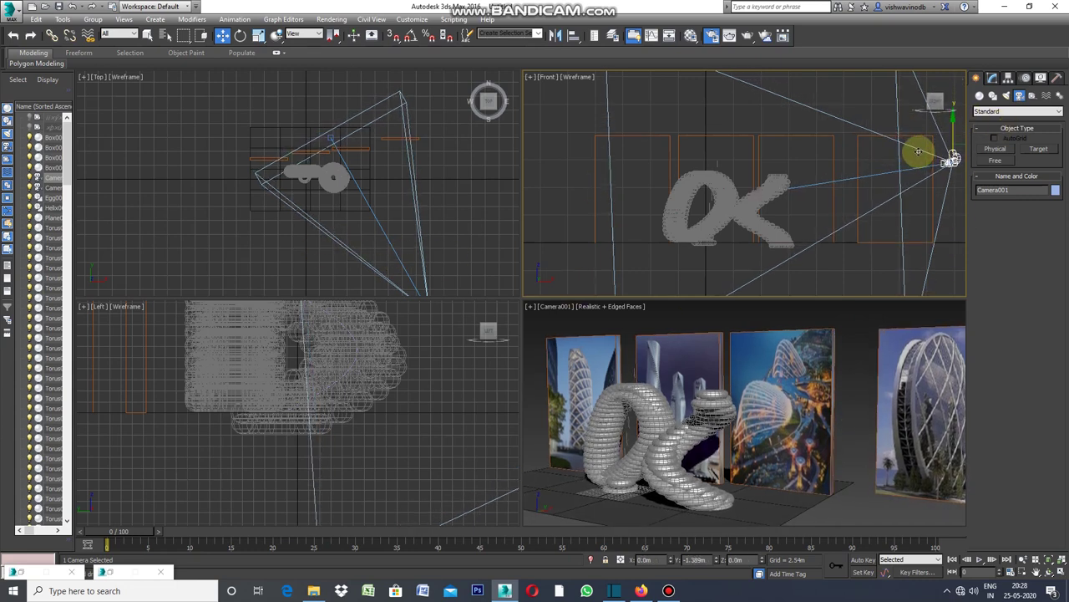
- Zoom out the Top view and nudge the camera's plan position to frame all four panels
scroll(356, 201, down, 2)
scroll(353, 203, down, 2)
click(390, 255)
mouse_move(390, 254)
mouse_down()
mouse_move(379, 238)
mouse_move(360, 239)
mouse_move(387, 254)
mouse_up()
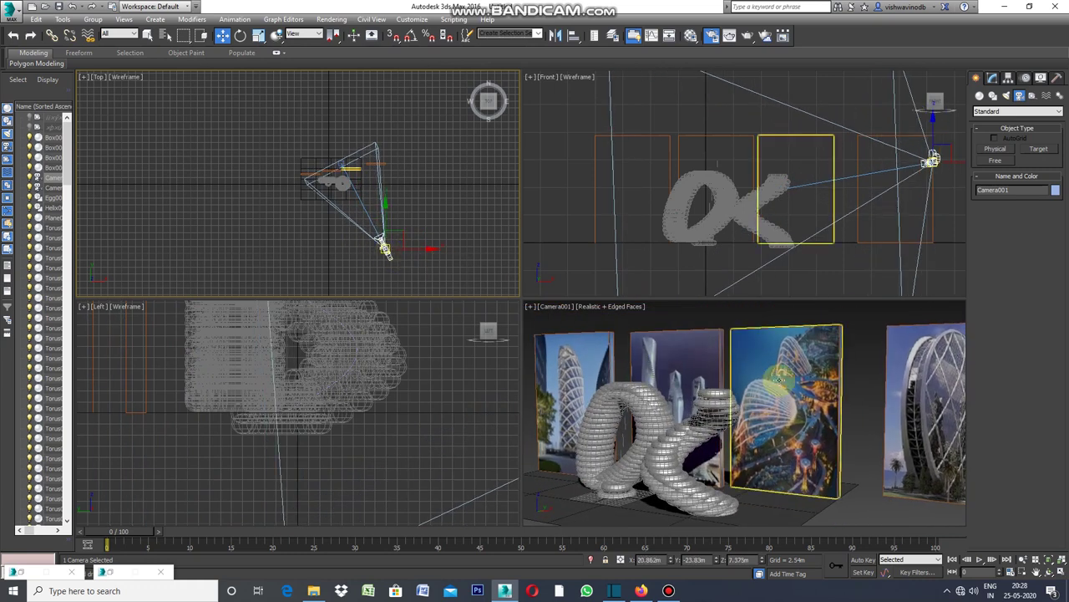
- Maximize the Camera001 viewport to fill the workspace and open the Rendering menu
click(532, 309)
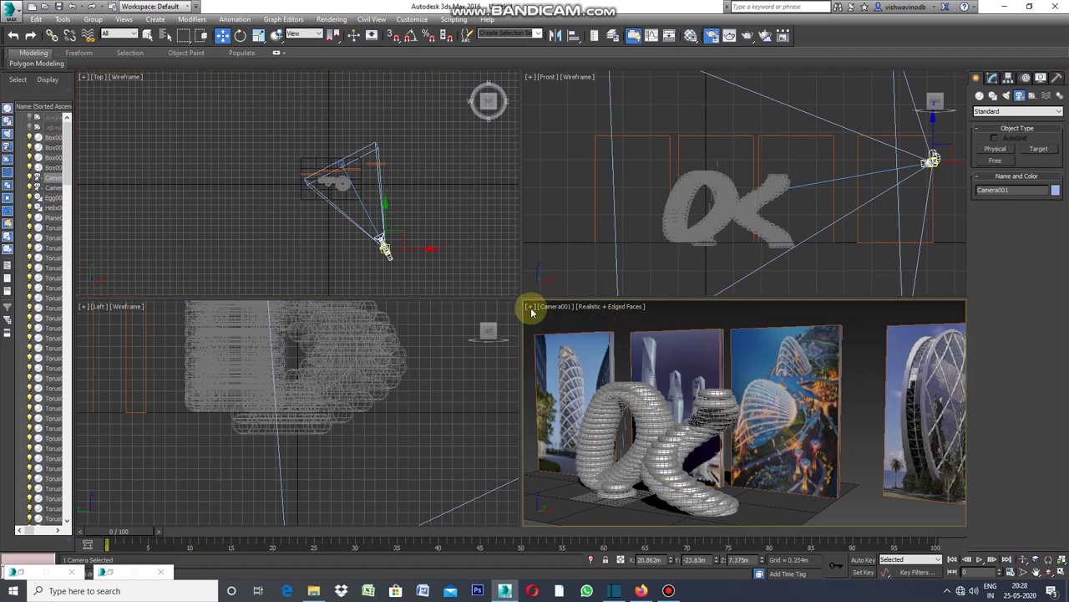
click(532, 309)
click(553, 315)
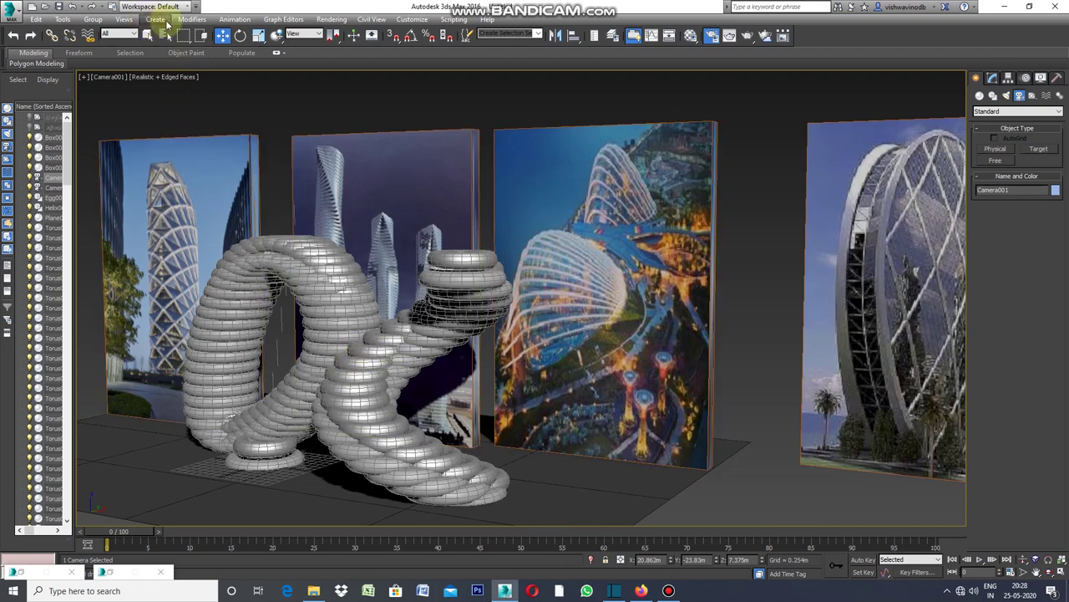
click(332, 20)
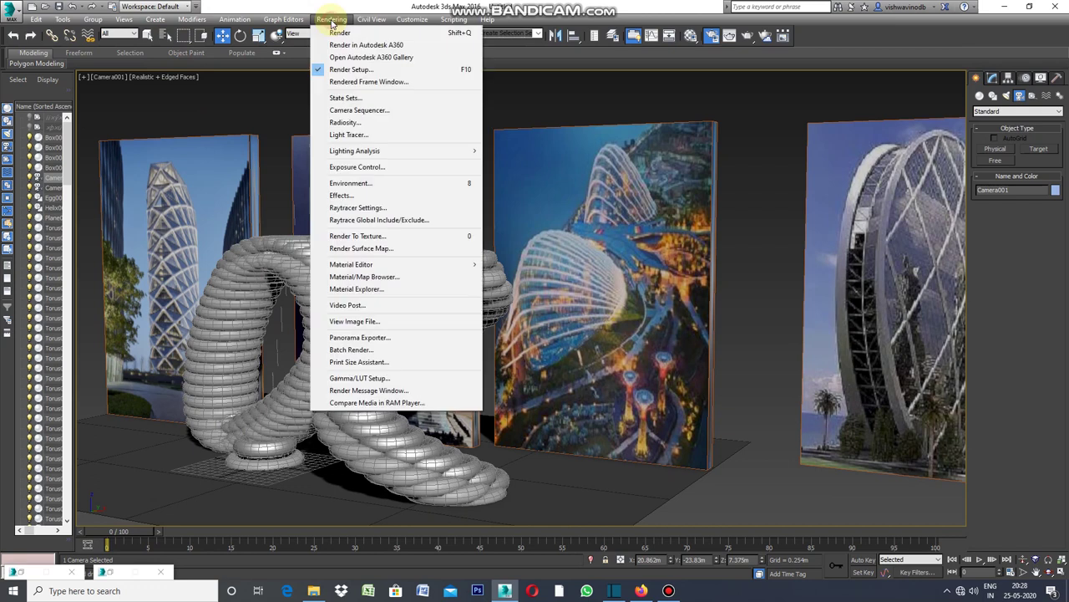